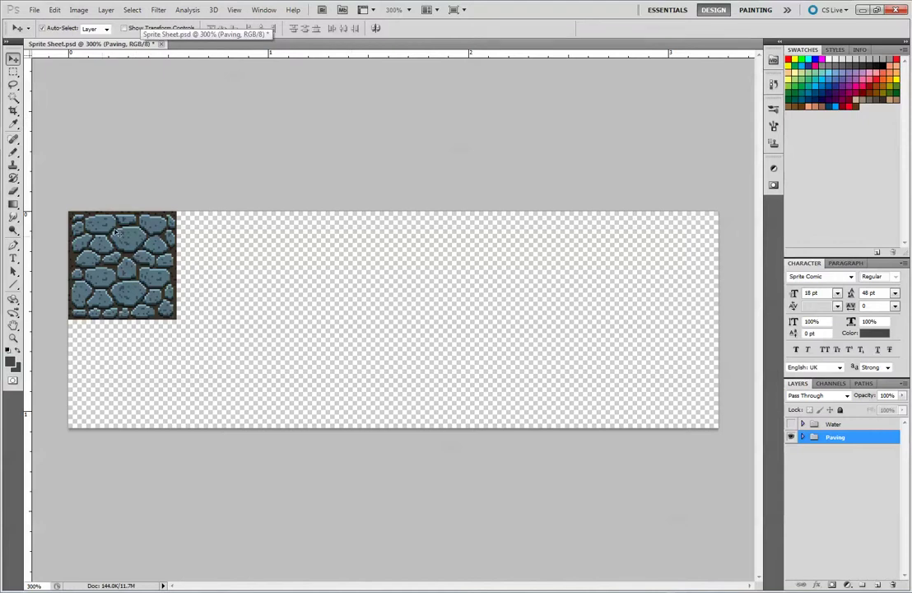
Inspect the stone paving tile closely at different magnifications
key("ctrl+plus")
key("ctrl+plus")
key("ctrl+plus")
key("ctrl+plus")
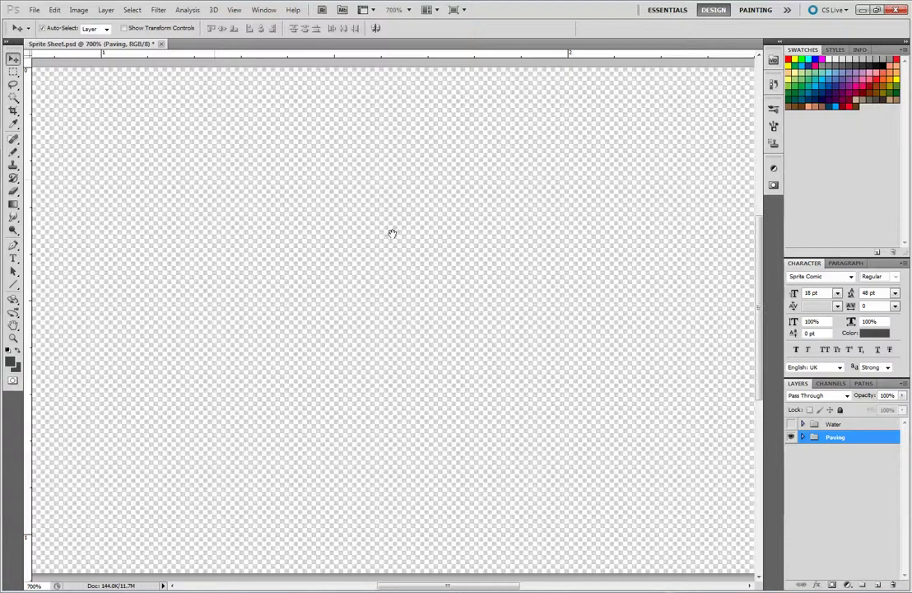
left_click_drag(391, 233, 658, 304)
left_click_drag(123, 189, 308, 192)
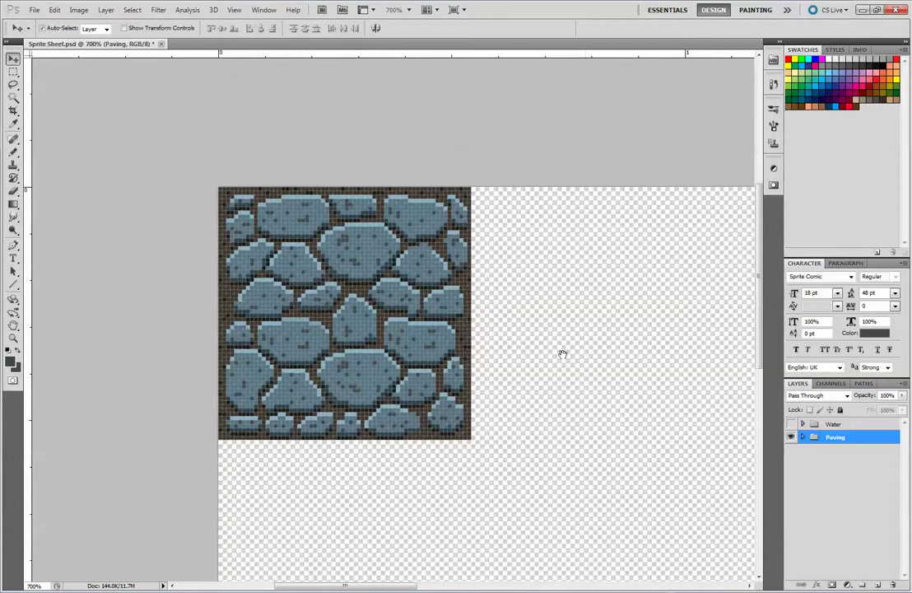
left_click_drag(559, 352, 473, 300)
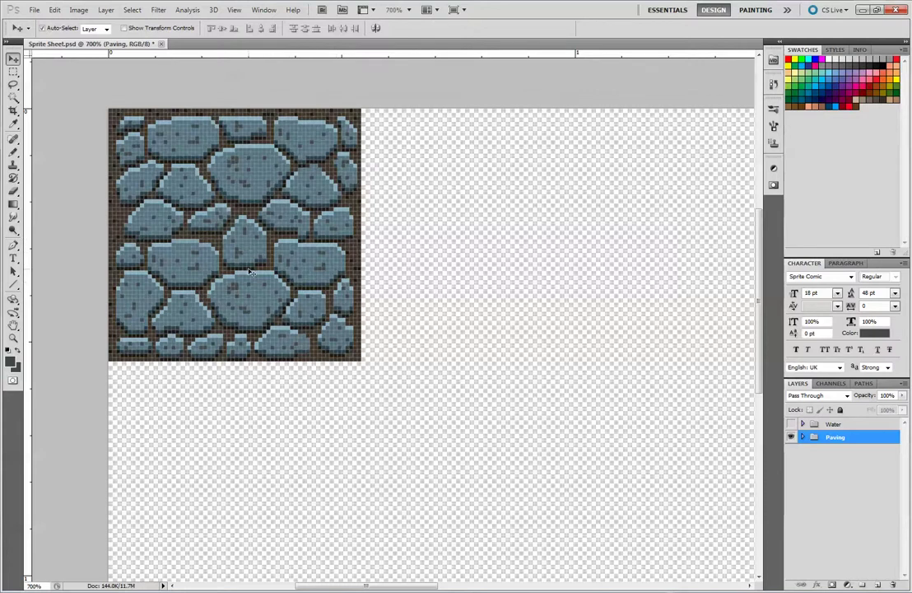
key("ctrl+minus")
key("ctrl+minus")
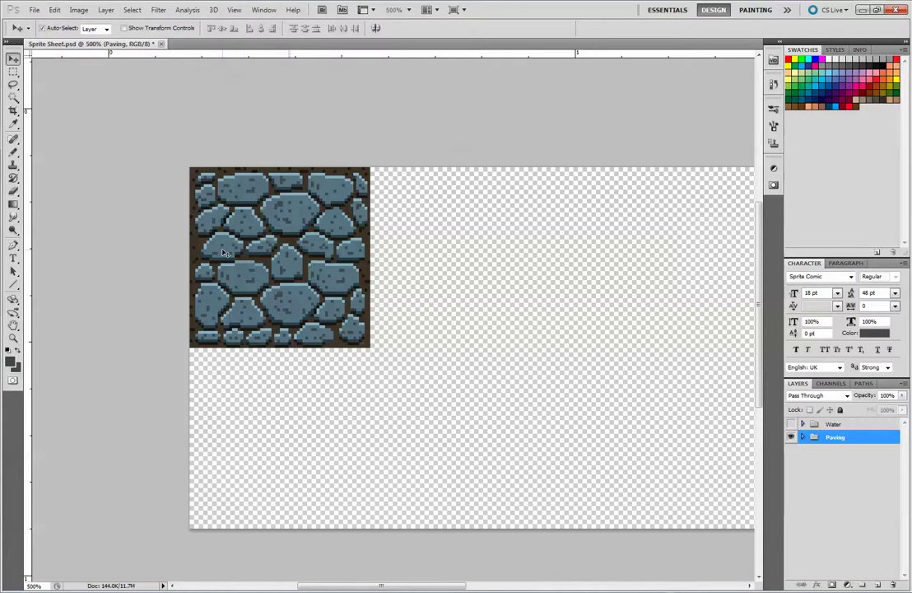
Compare the Water and Paving tiles by toggling the visibility of their layer groups
left_click(791, 423)
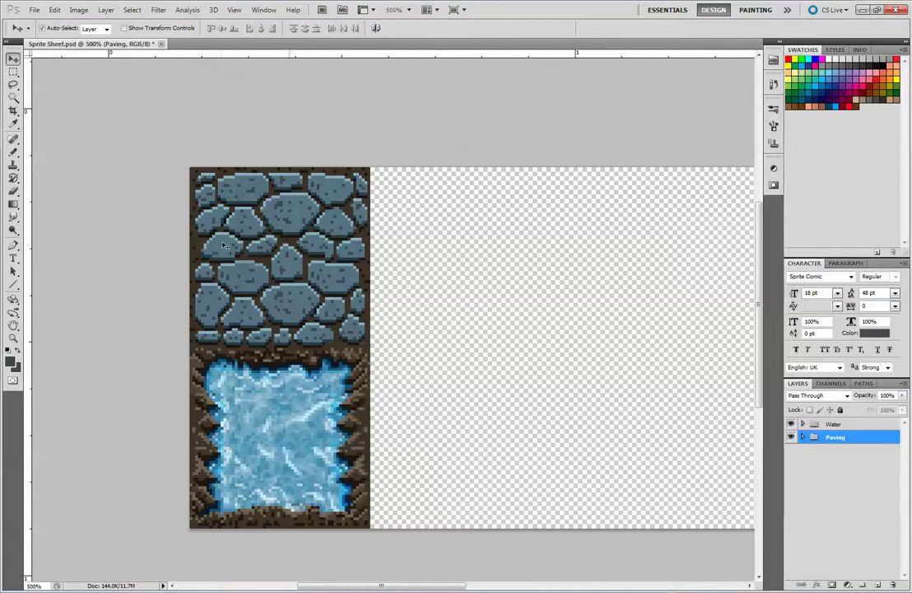
left_click(791, 436)
left_click(791, 436)
left_click(791, 423)
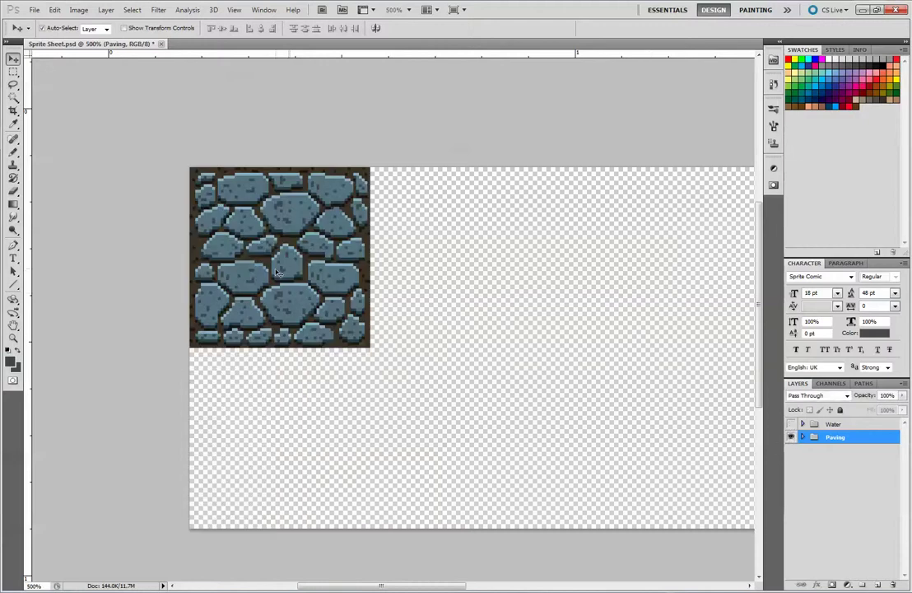
Switch to the Brush tool at size 3 and create a new layer above the Paving group
left_click(12, 152)
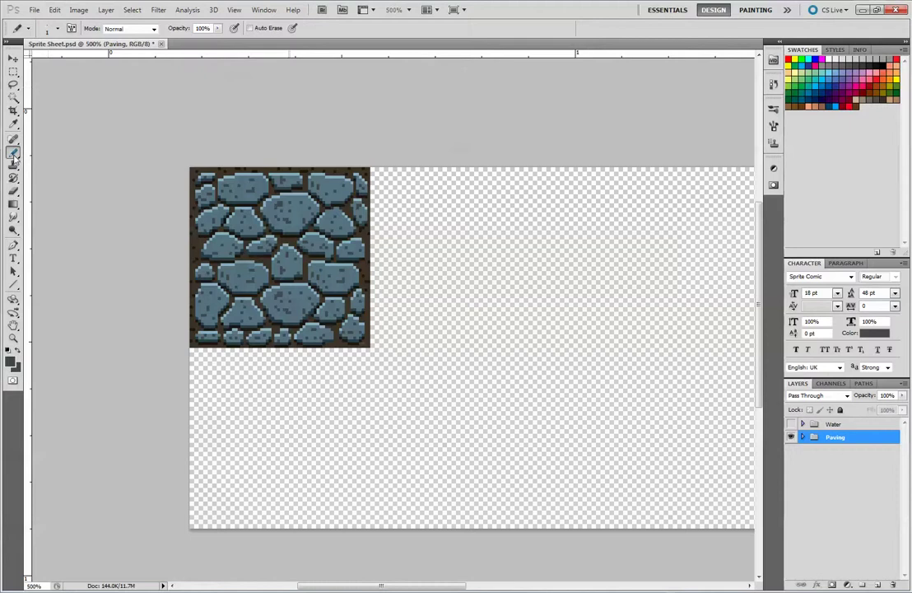
right_click(14, 154)
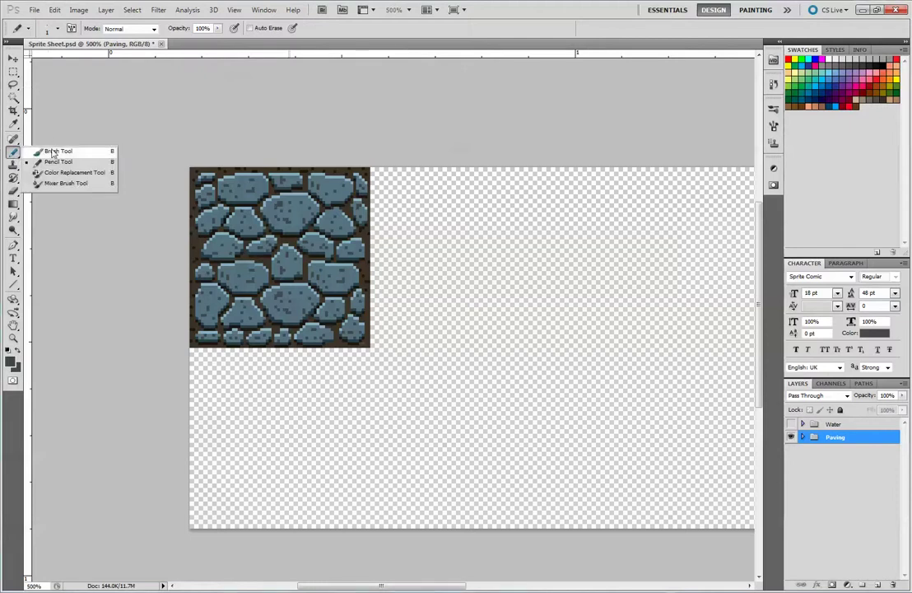
left_click(51, 151)
left_click(878, 585)
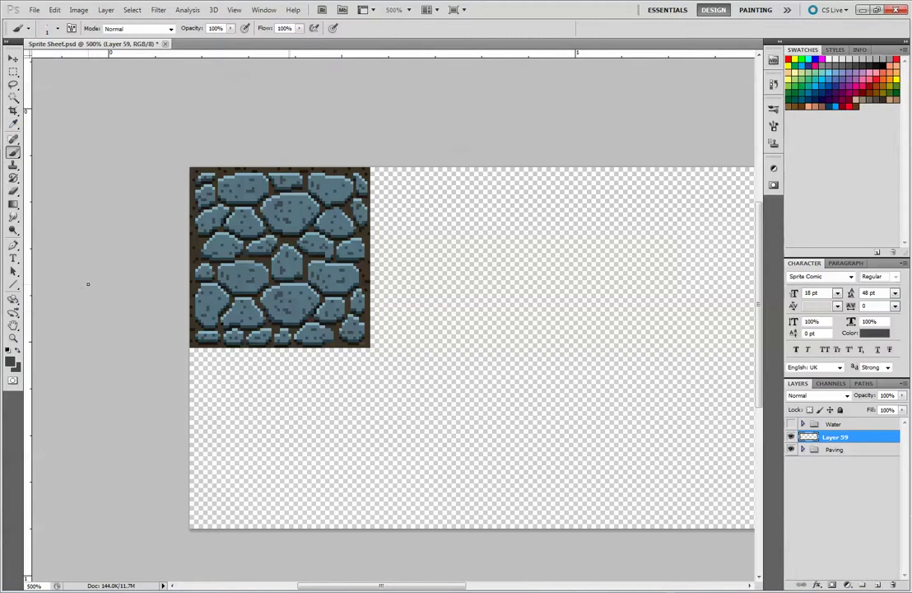
key("bracketright")
key("bracketright")
key("bracketleft")
key("ctrl+plus")
key("ctrl+minus")
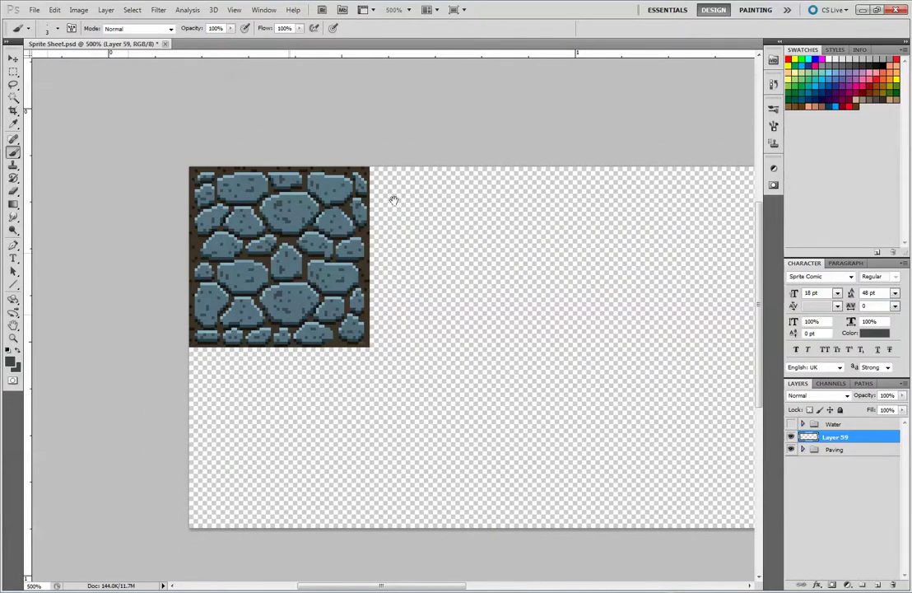
left_click_drag(393, 195, 447, 256)
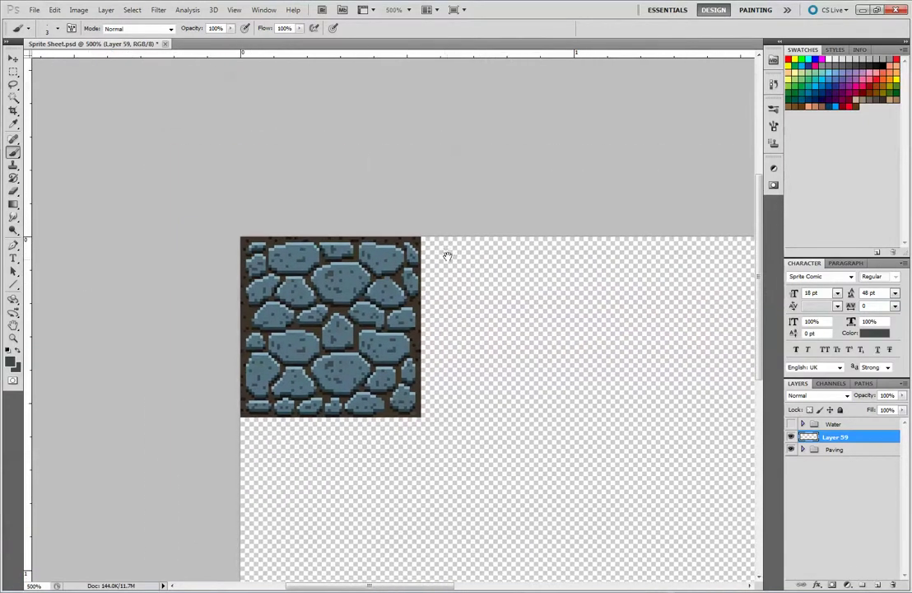
Set the foreground color to the muted green 558e55 for painting with the Brush tool
left_click(10, 361)
left_click_drag(345, 118, 585, 108)
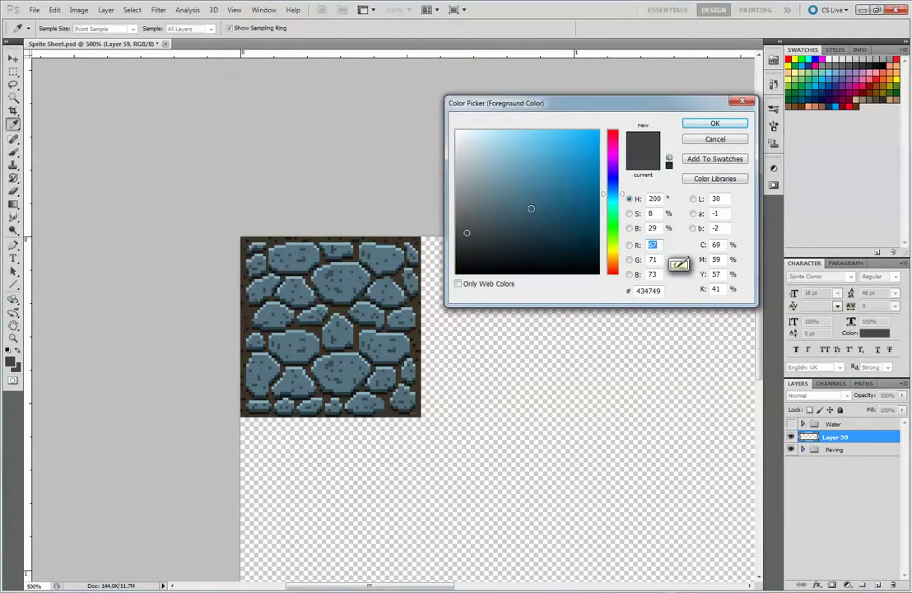
left_click(613, 213)
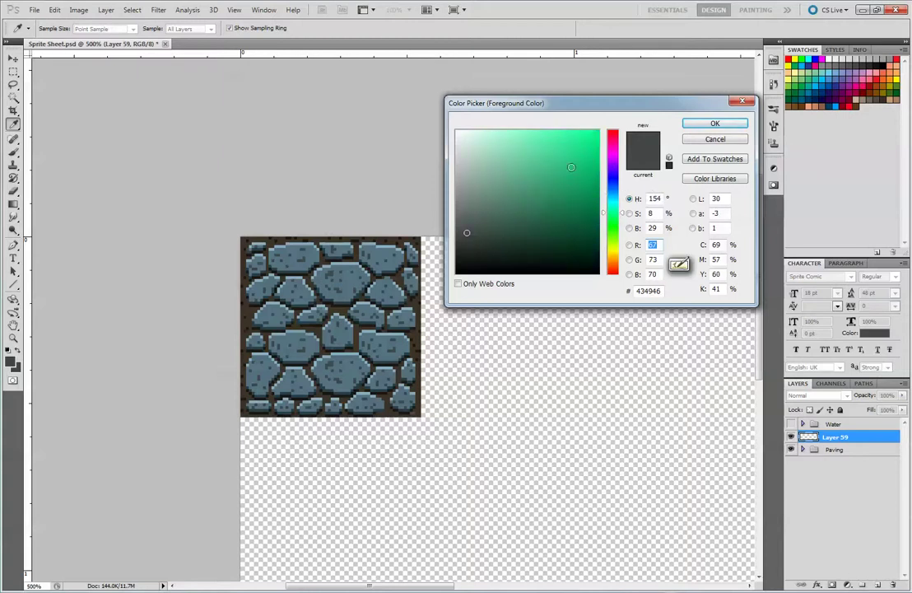
mouse_move(494, 149)
left_mouse_down()
mouse_move(563, 148)
mouse_move(559, 193)
mouse_move(518, 198)
mouse_move(516, 212)
mouse_move(514, 194)
left_mouse_up()
left_click(614, 228)
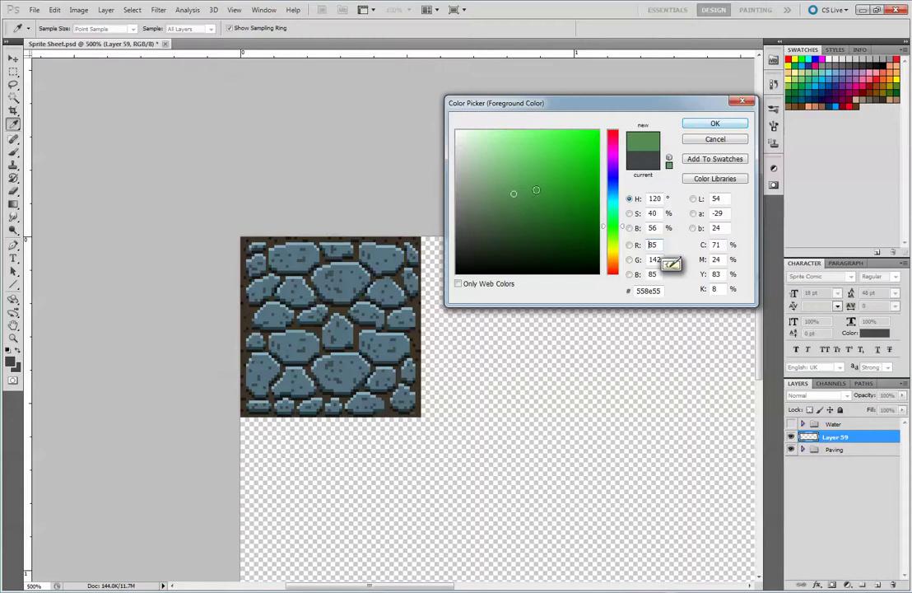
left_click(714, 124)
key("b")
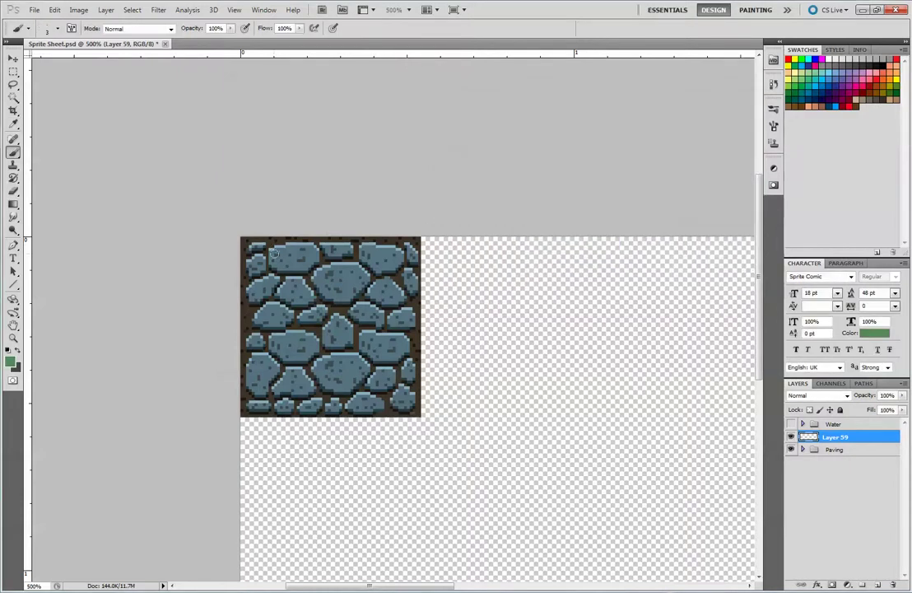
Paint scattered green patches over the paving stones and rename the new layer Mold
mouse_move(298, 262)
left_mouse_down()
mouse_move(329, 268)
mouse_move(343, 246)
mouse_move(392, 254)
left_mouse_up()
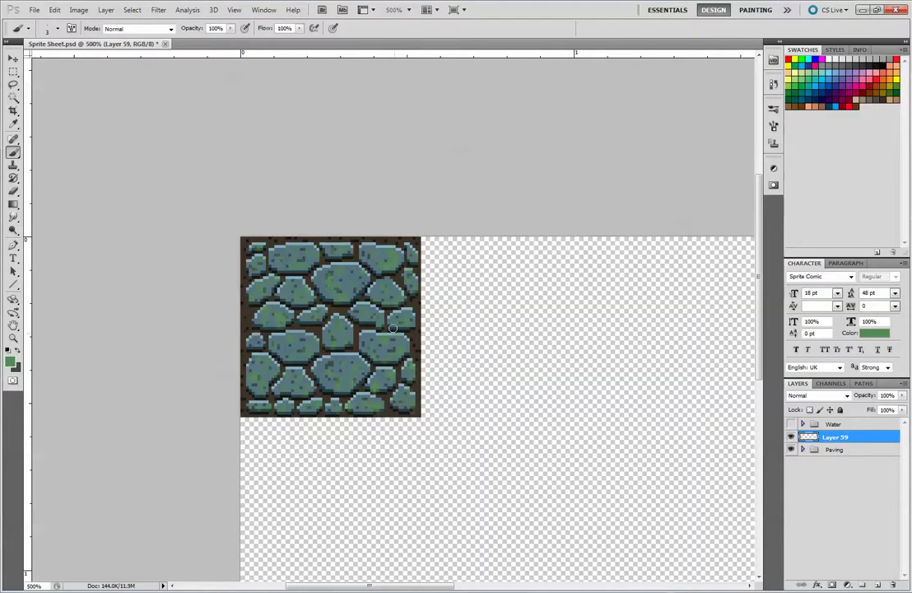
double_click(846, 437)
type("Mold")
key("Return")
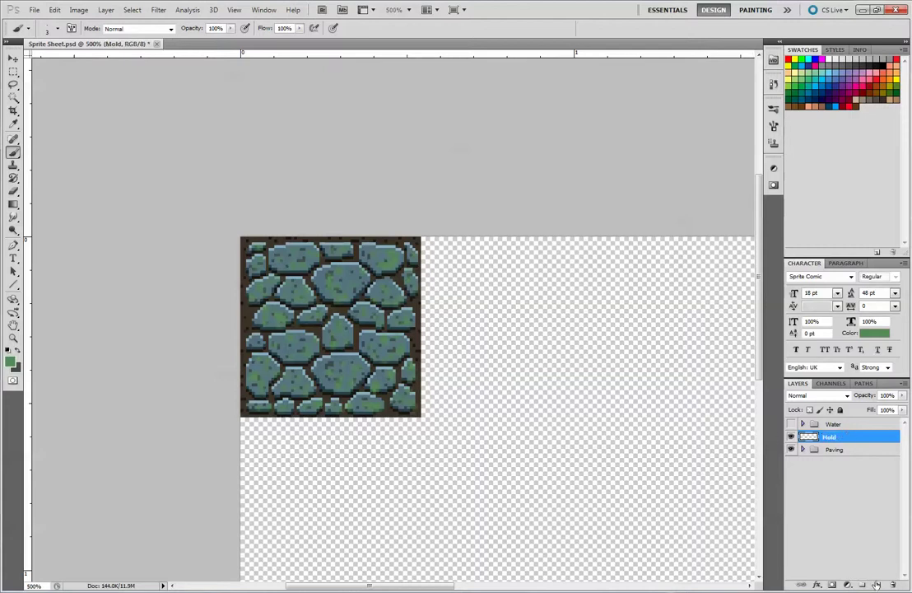
On a new layer above Mold, paint scattered patches over the paving stones in gray 7f8d93
key("ctrl+shift+alt+n")
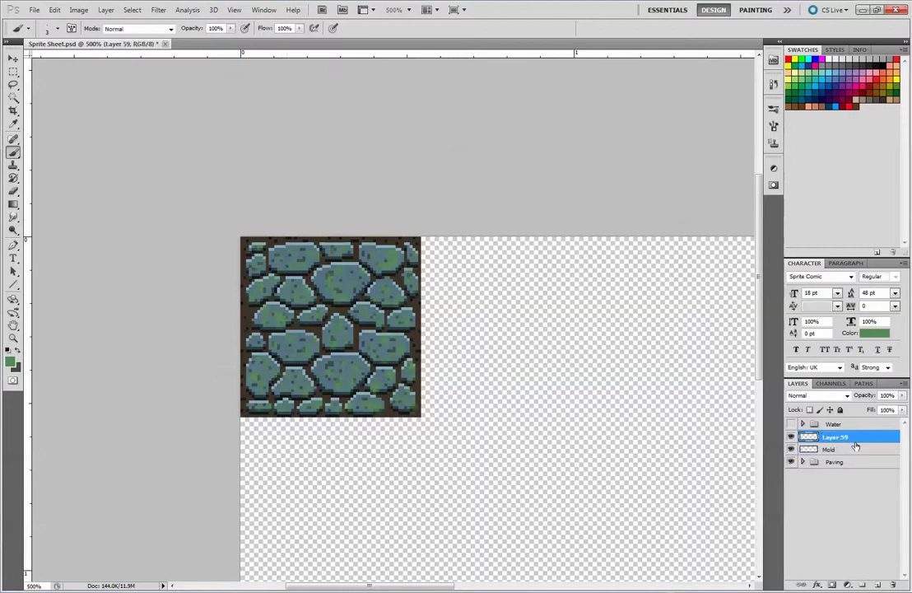
left_click(10, 363)
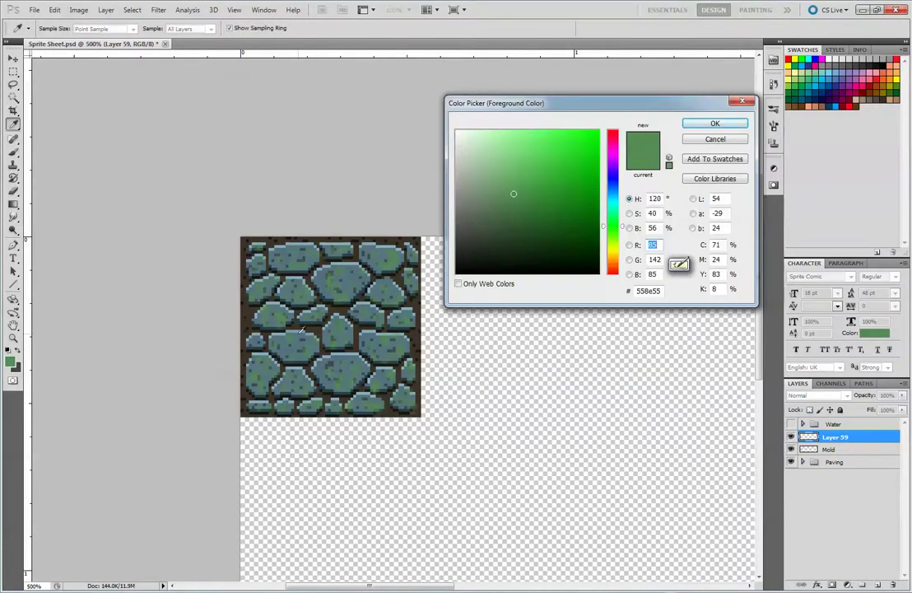
left_click(261, 286)
mouse_move(483, 199)
left_mouse_down()
mouse_move(485, 181)
mouse_move(477, 192)
left_mouse_up()
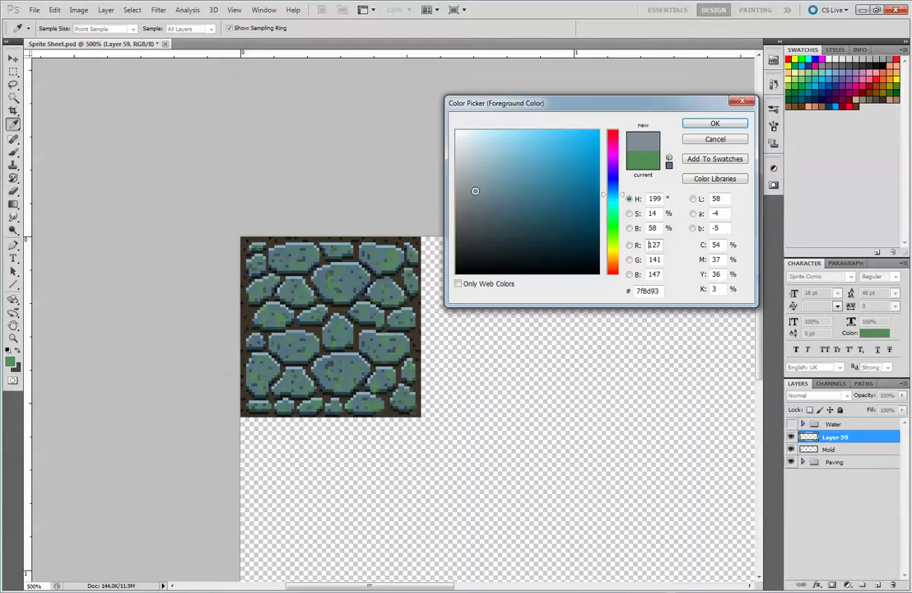
left_click(710, 123)
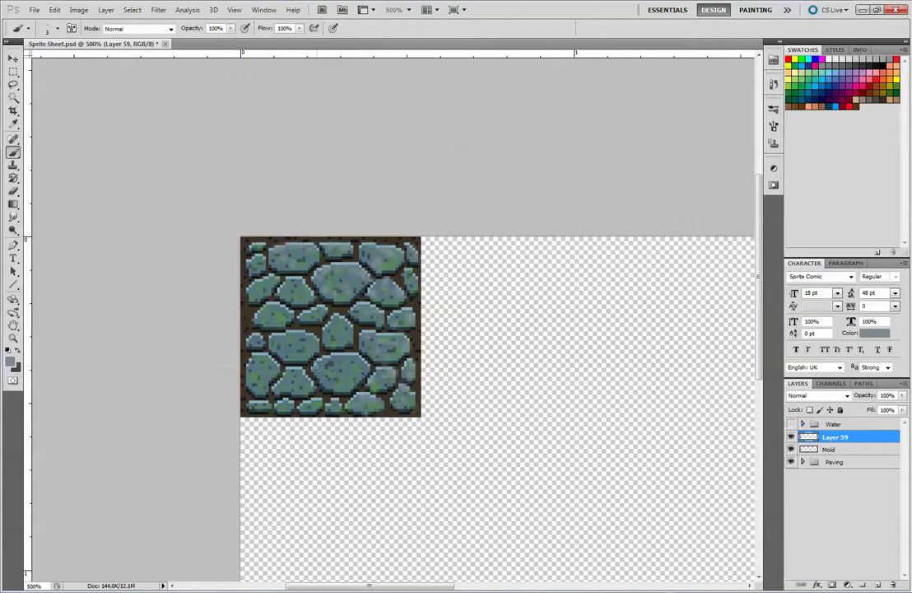
left_click_drag(294, 310, 309, 310)
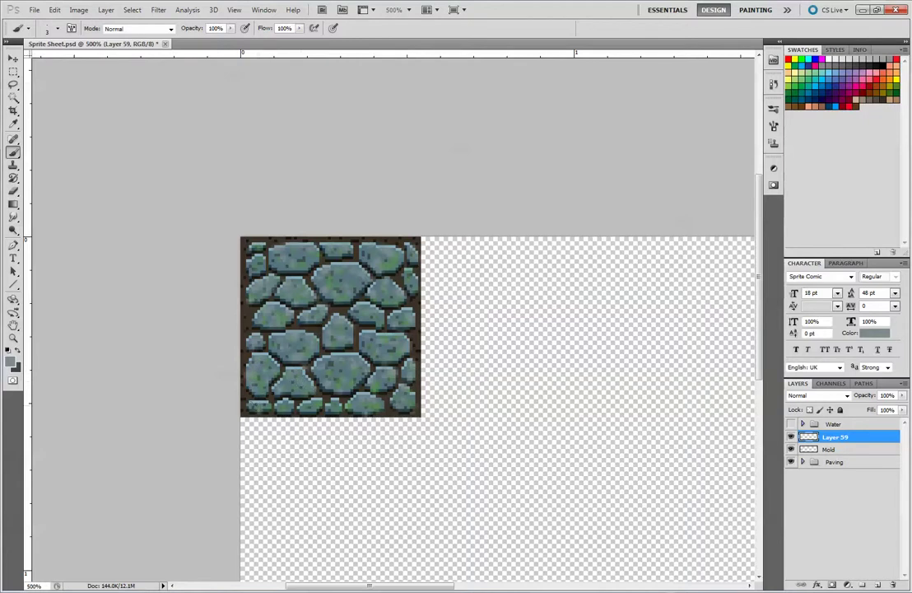
left_click_drag(270, 406, 283, 405)
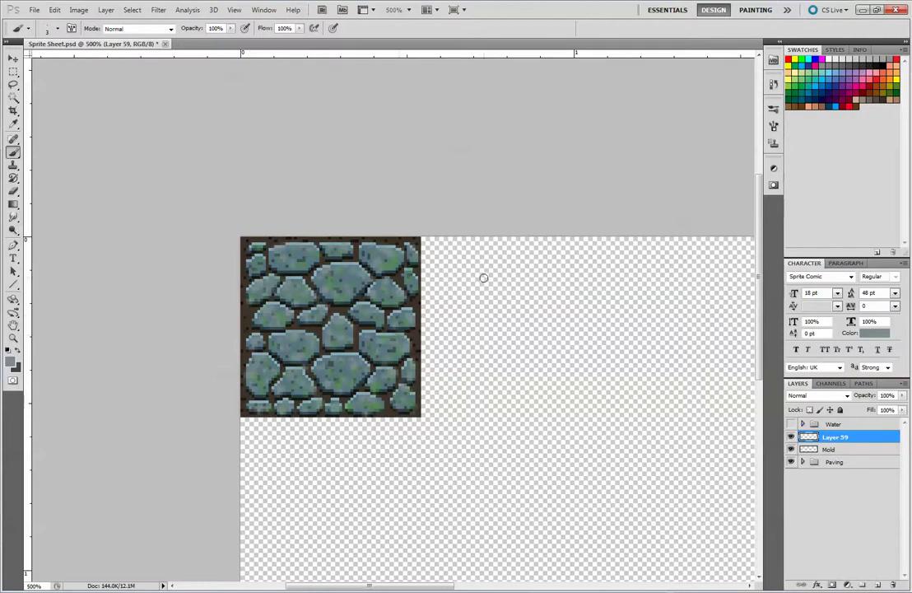
Review the painted paving tile at lower magnification, briefly showing the Water tile for comparison
key("ctrl+minus")
key("ctrl+minus")
key("ctrl+minus")
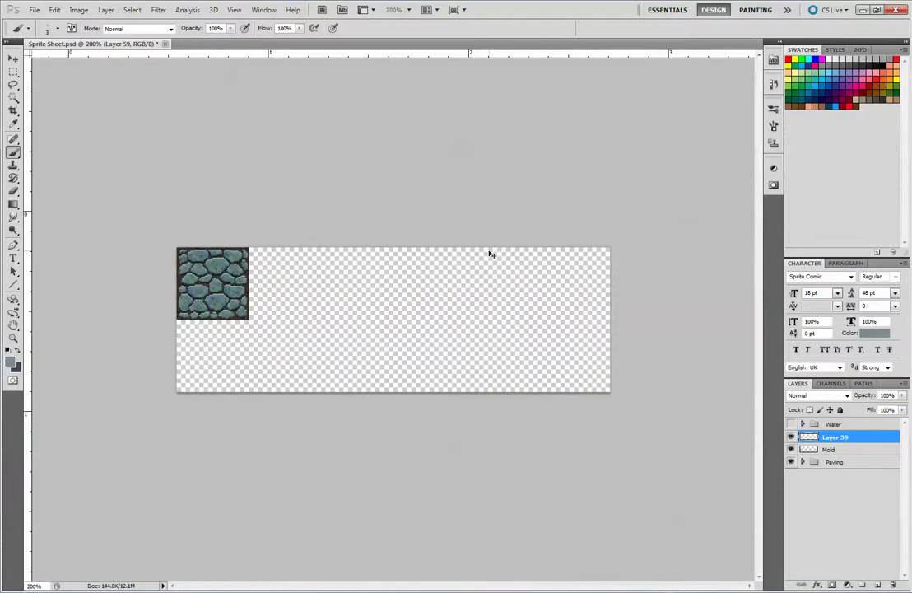
key("ctrl+plus")
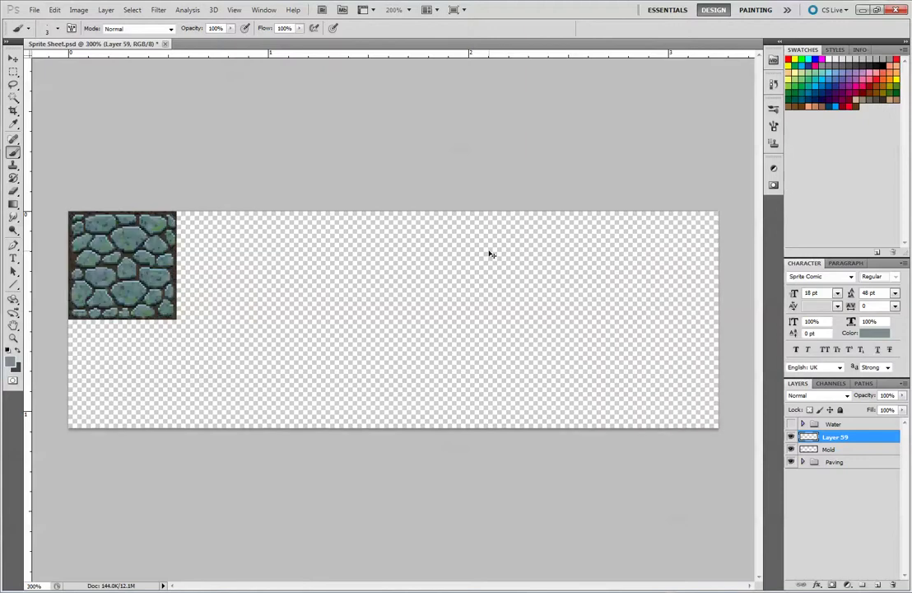
key("ctrl+minus")
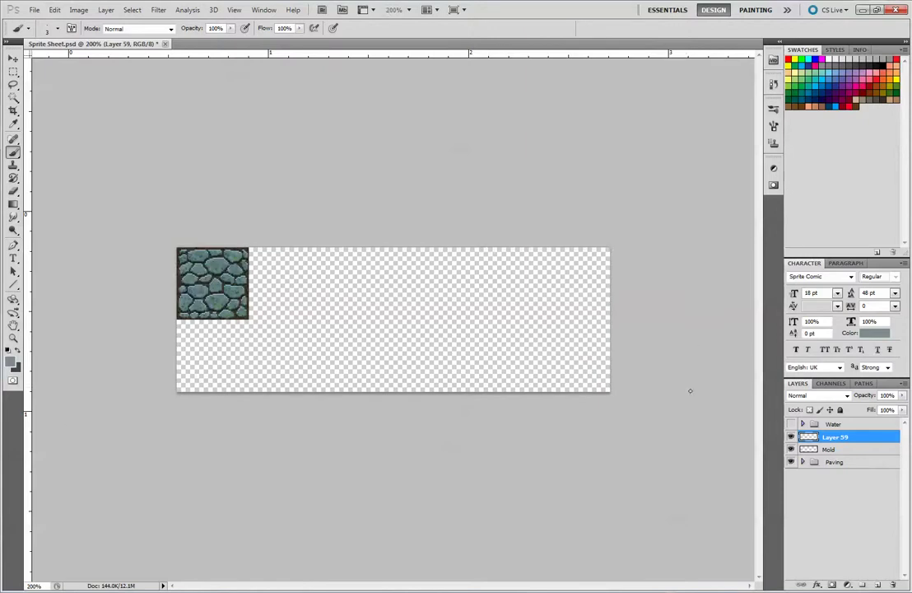
left_click(790, 423)
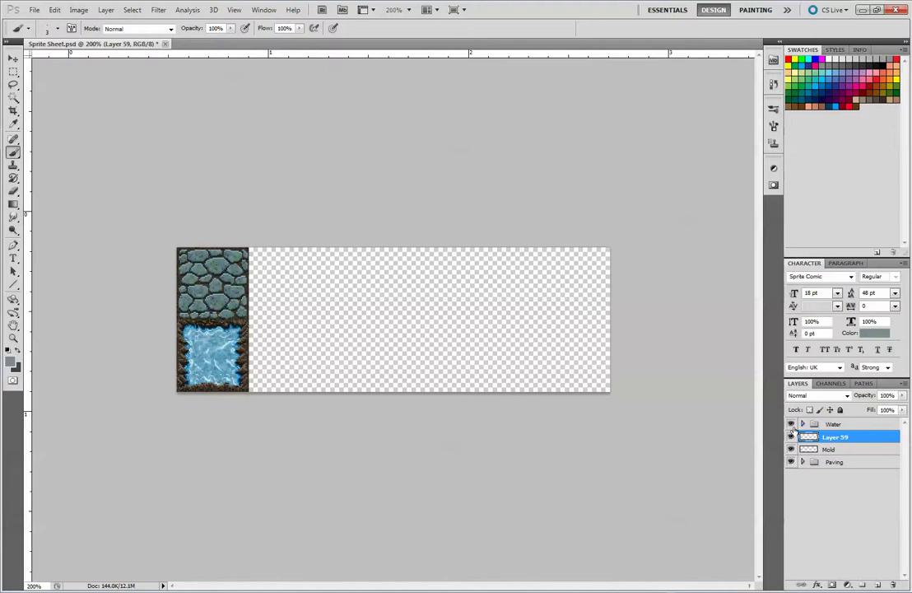
left_click(790, 423)
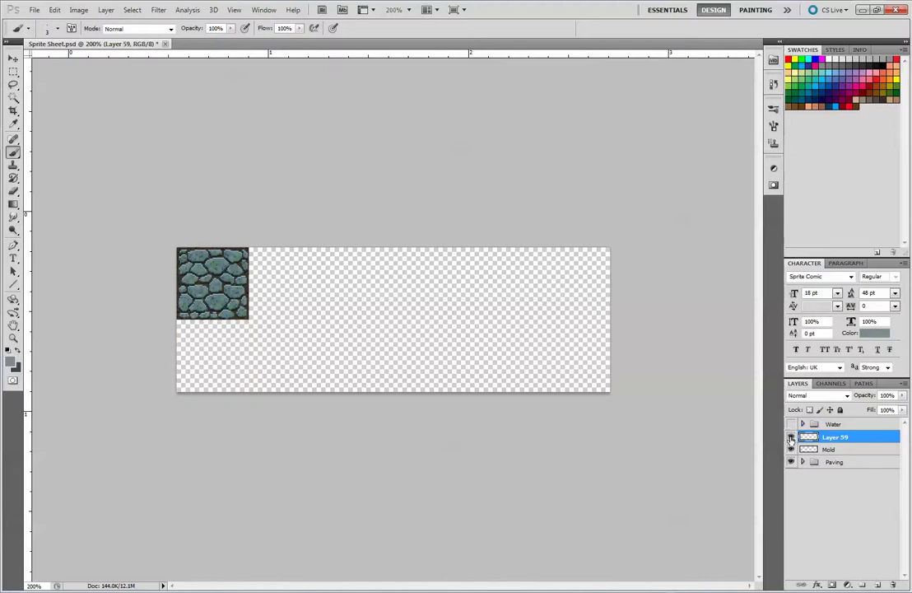
key("ctrl+plus")
key("ctrl+plus")
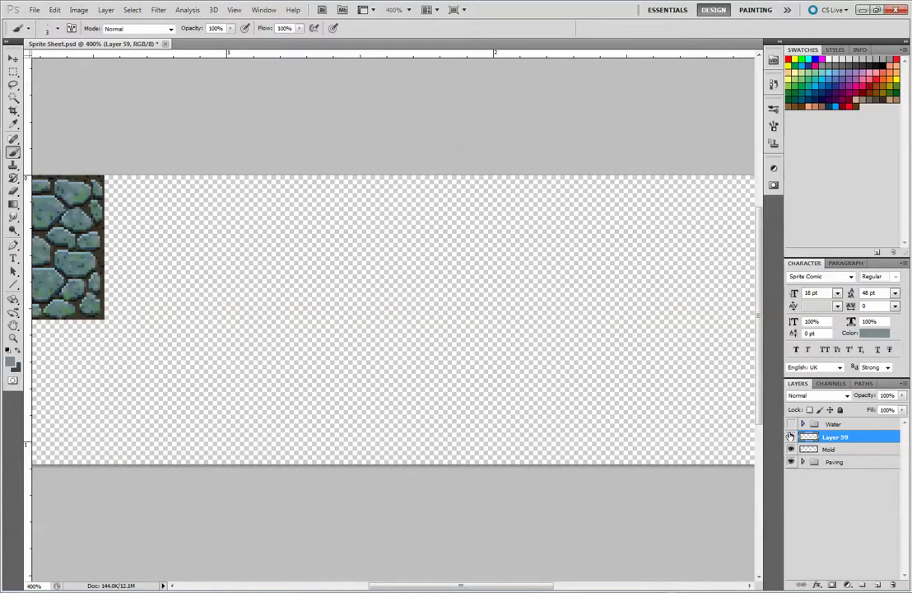
key("ctrl+minus")
Rename the gray patch layer Pebble Gray and move it together with Mold into the Paving group
double_click(834, 437)
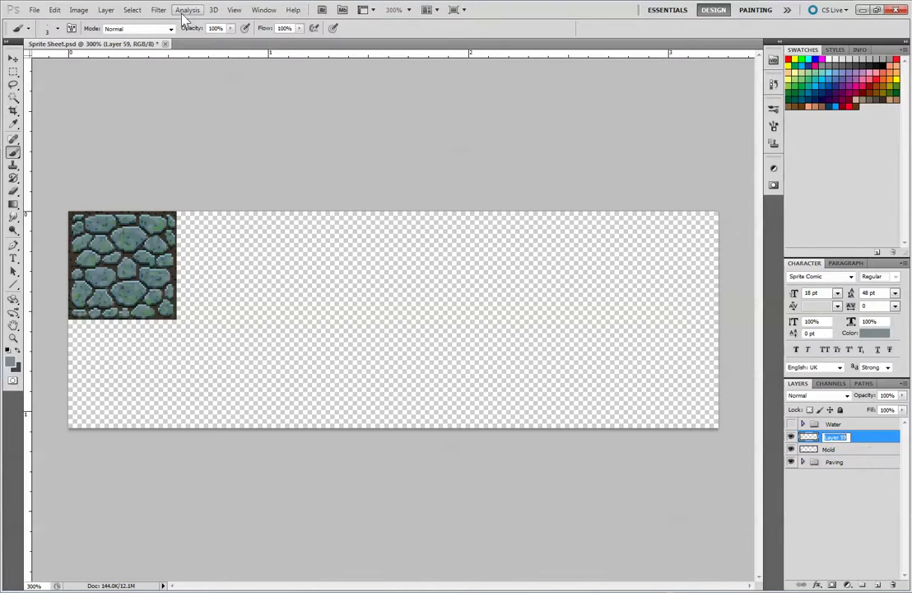
type("Pabble Gray")
key("Return")
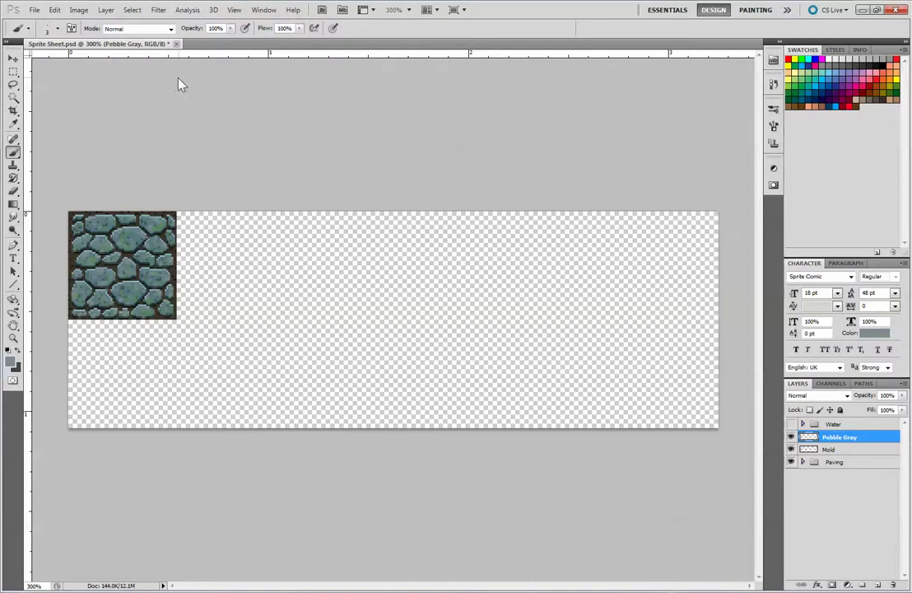
left_click(831, 450, "shift")
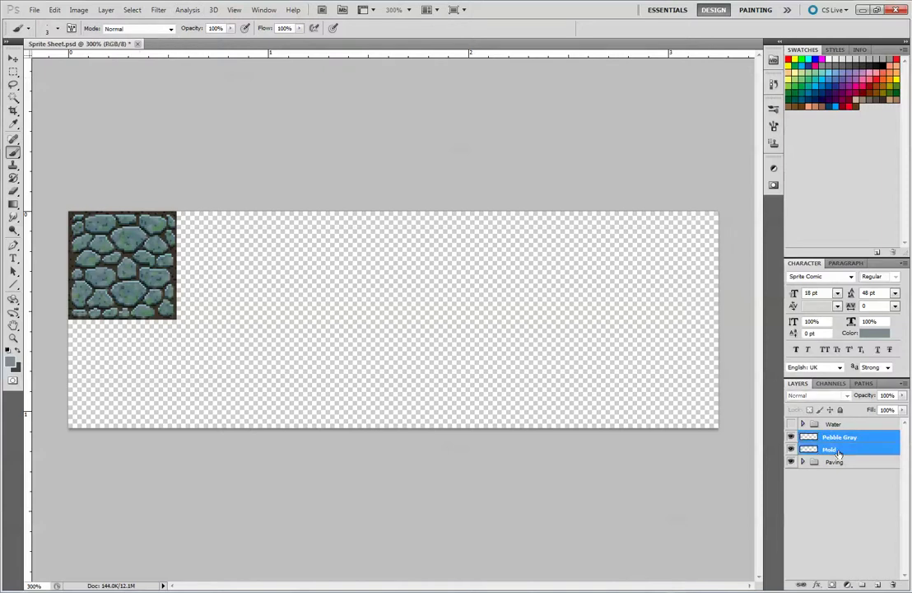
left_click_drag(832, 450, 841, 463)
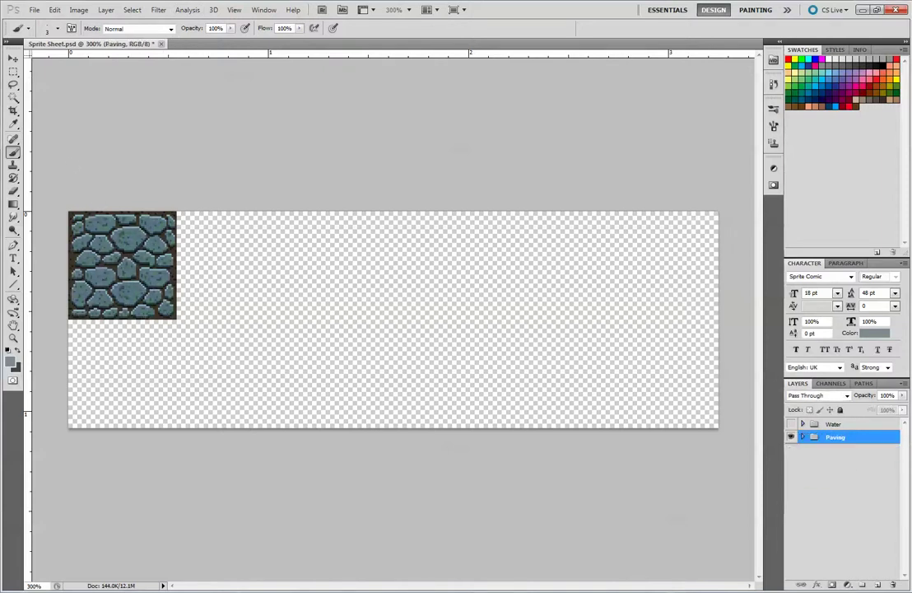
Select the 16 by 16 px corner area at the paving tile's upper-left with the fixed-size Rectangular Marquee and inspect it up close
left_click(12, 59)
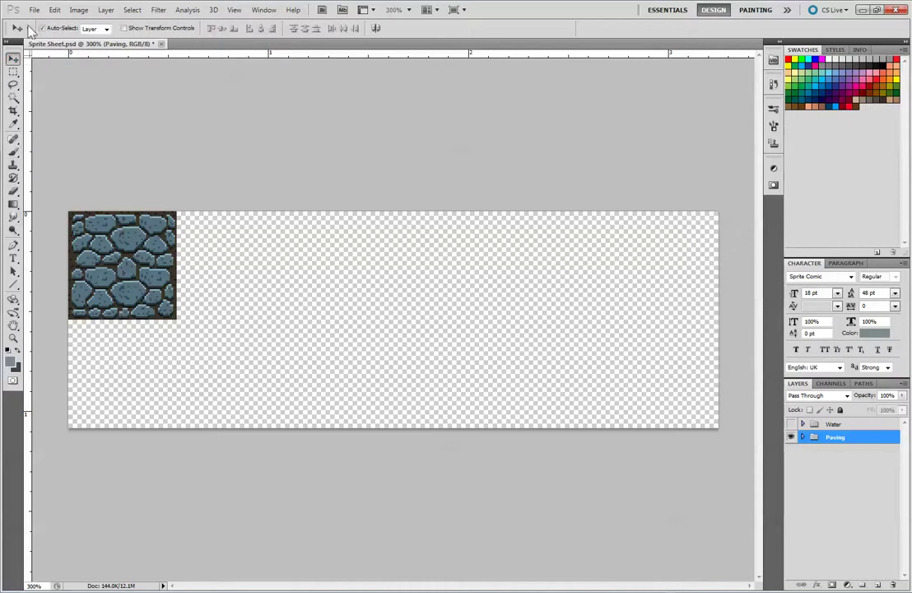
left_click(13, 71)
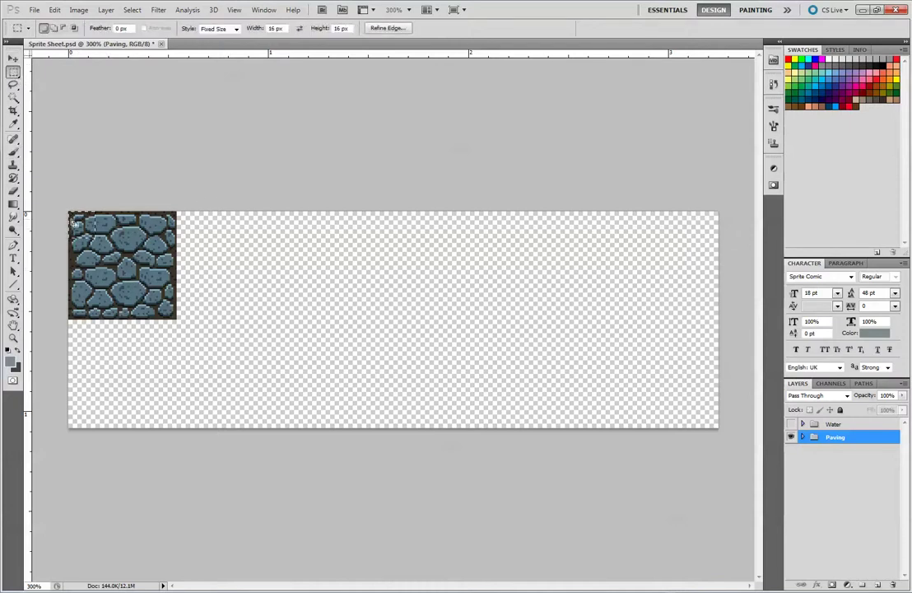
key("ctrl+plus")
key("ctrl+plus")
key("ctrl+plus")
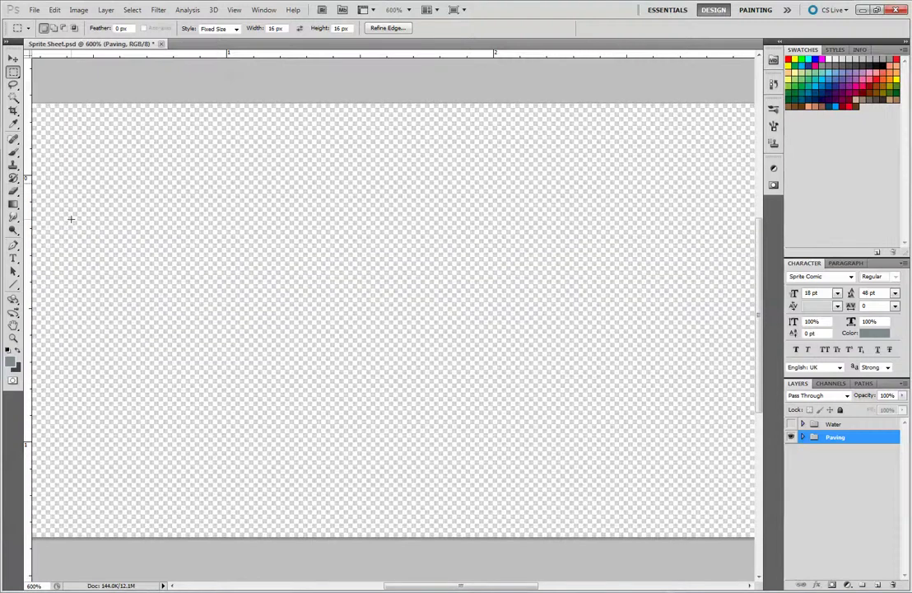
left_click_drag(248, 238, 580, 310)
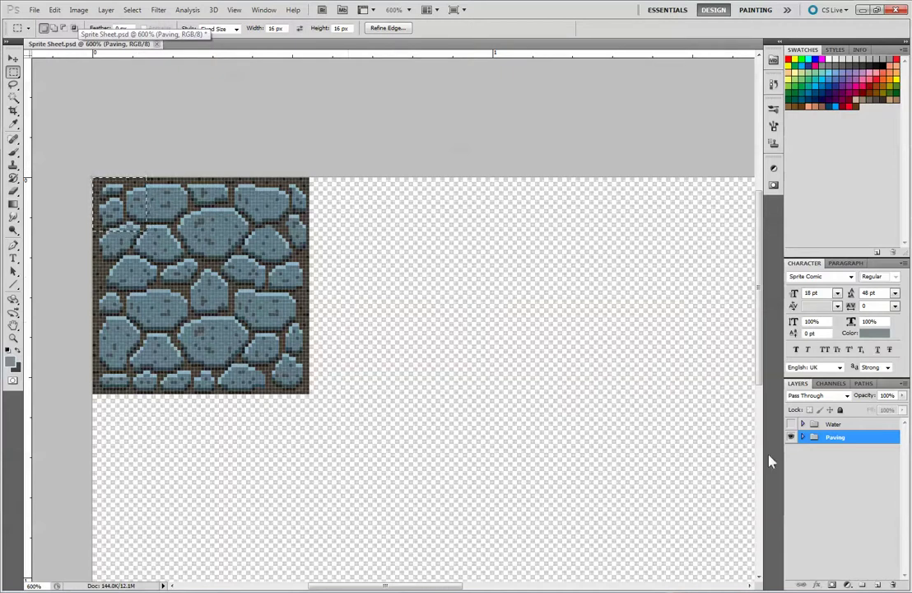
Make the Water group visible and review the water tile together with the paving tile
left_click(791, 424)
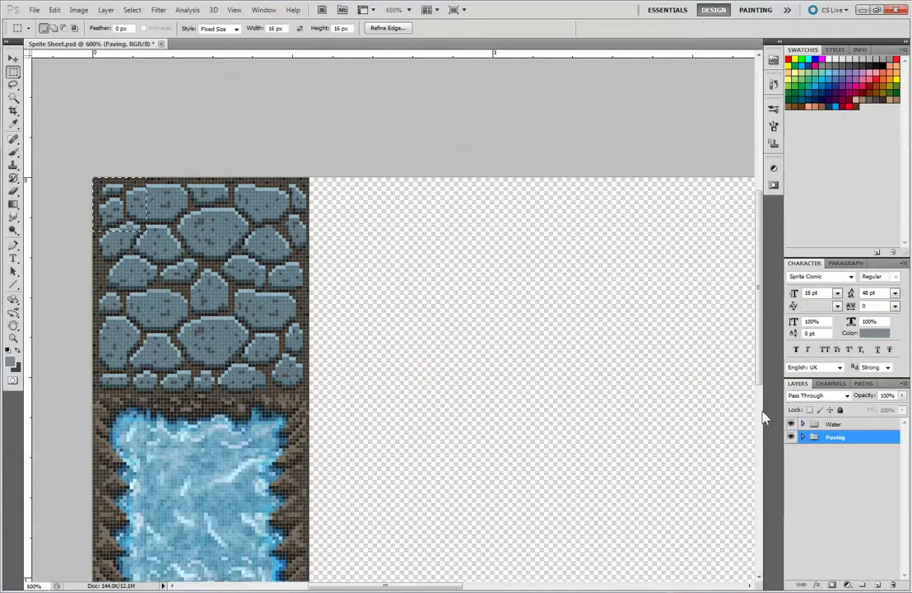
scroll(547, 280, "down", 3)
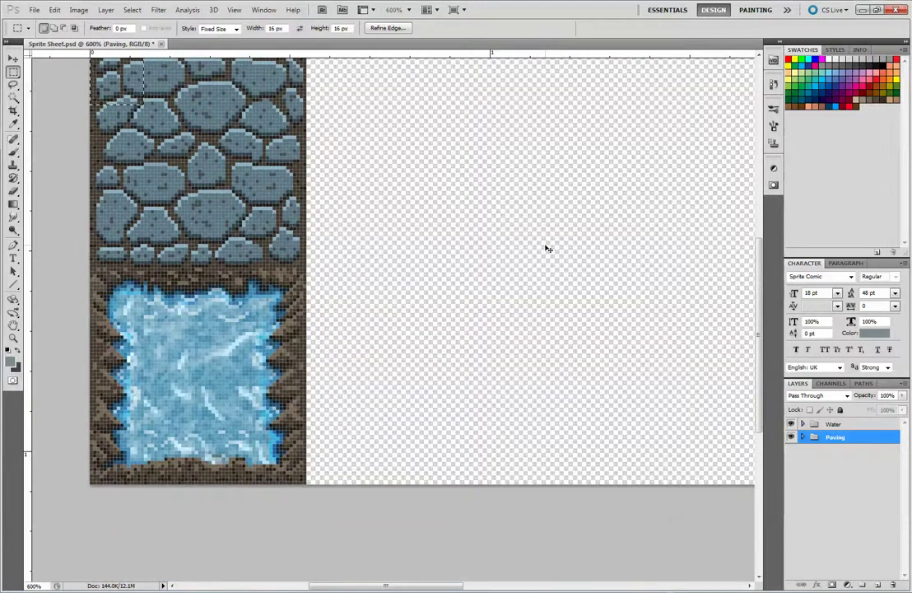
key("ctrl+minus")
key("ctrl+minus")
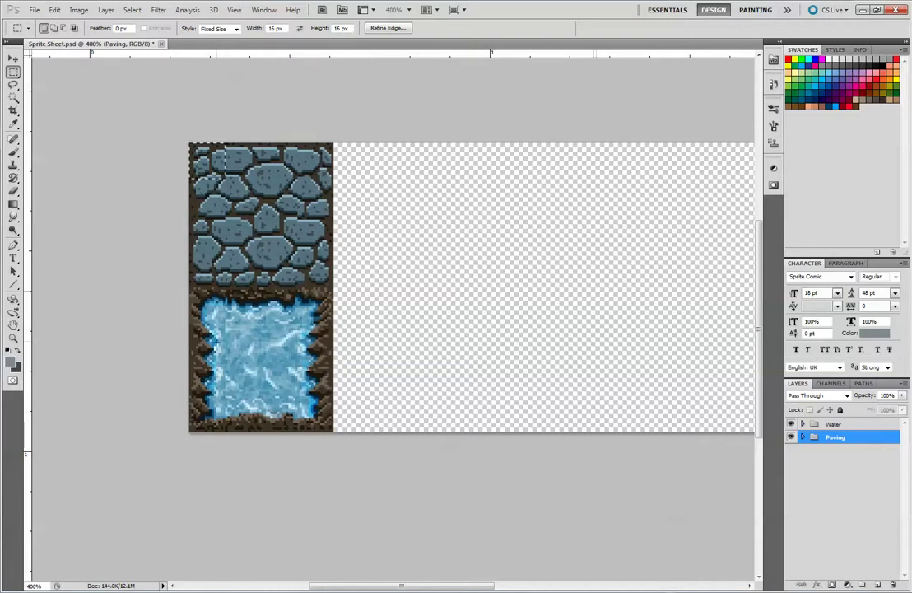
Create a new document 32 pixels wide and 32 pixels high and fit it to the window
left_click(35, 10)
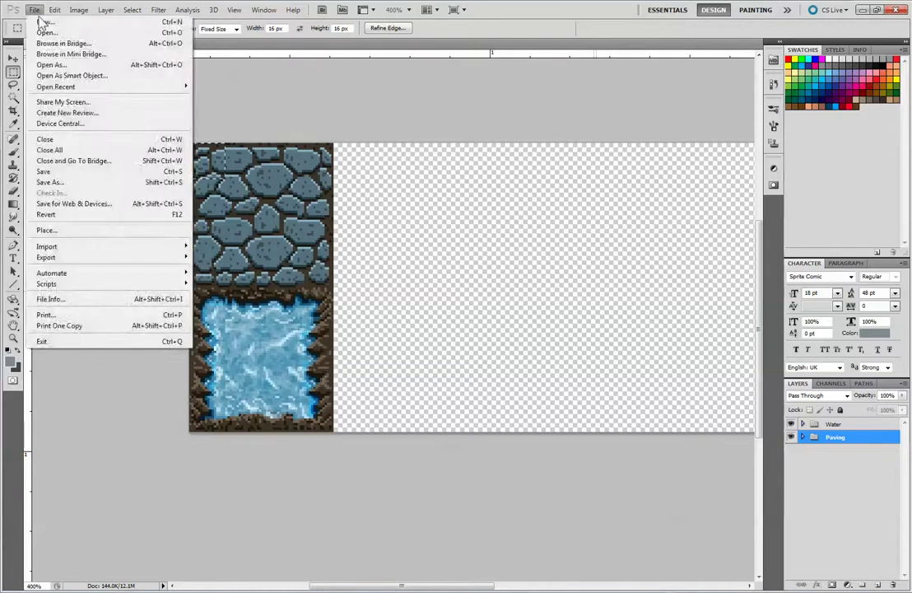
left_click(10, 110)
left_click(13, 178)
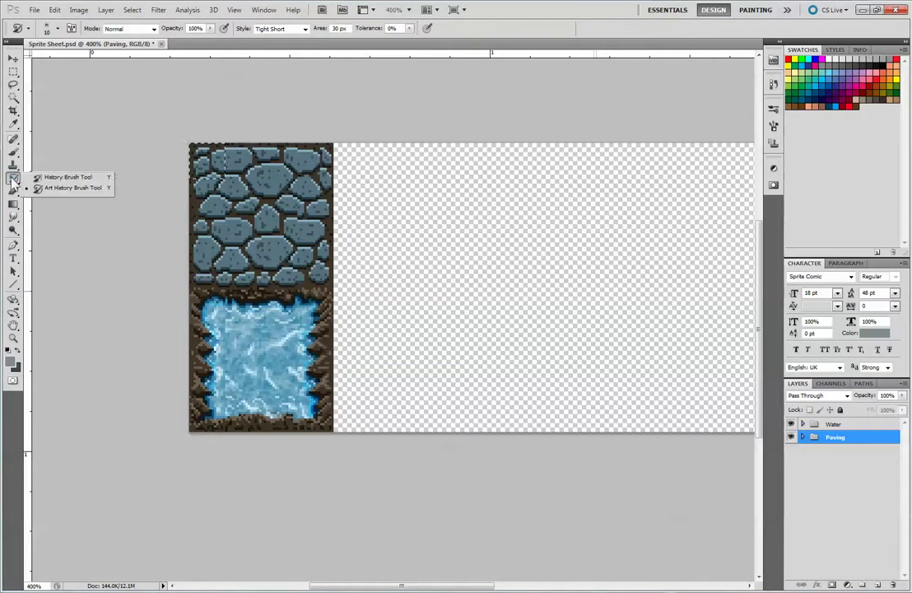
left_click(34, 10)
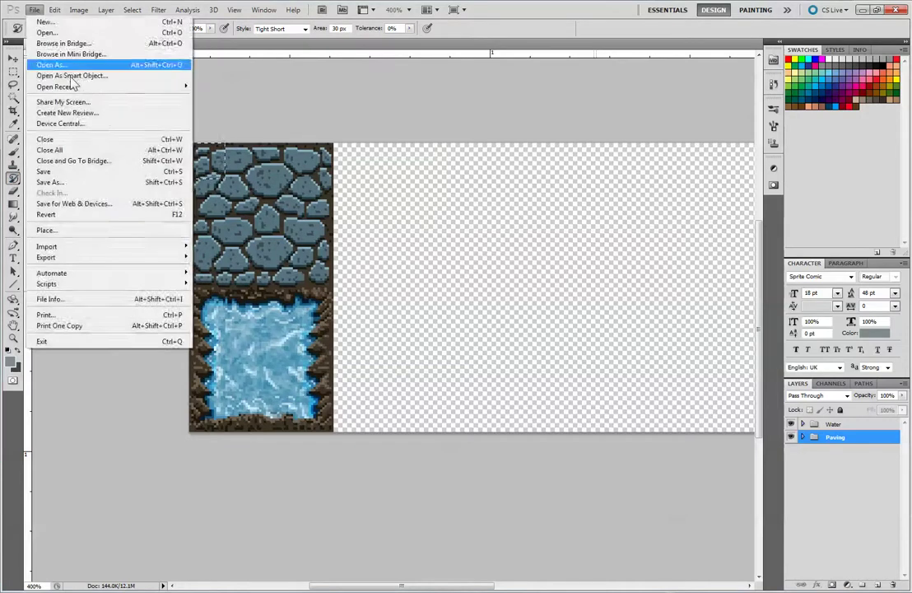
left_click(41, 22)
double_click(320, 194)
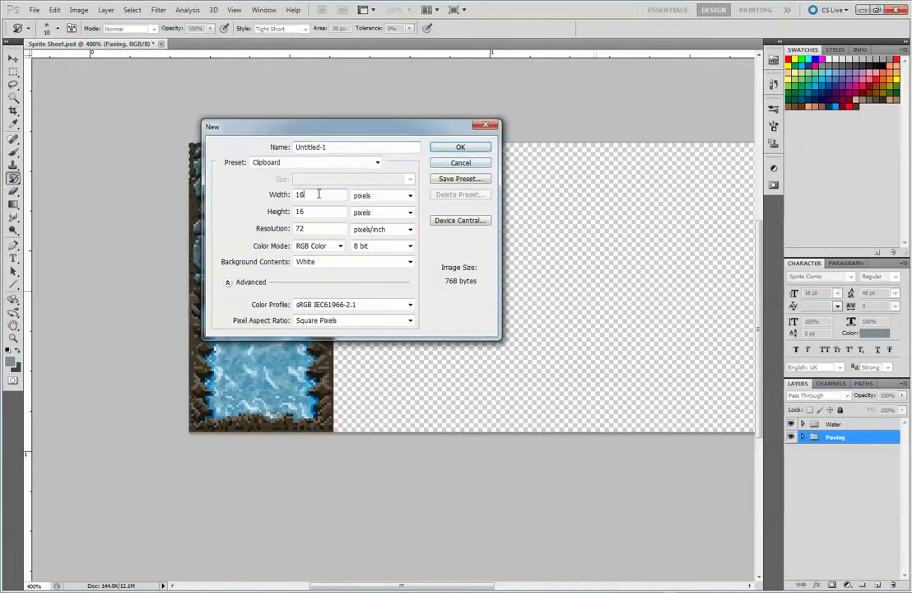
type("32")
key("Tab")
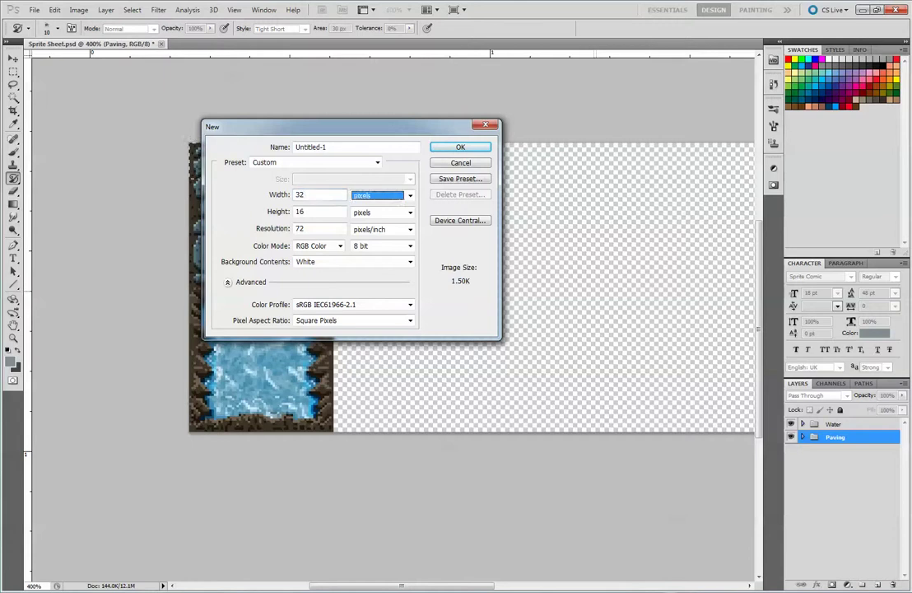
key("Tab")
type("32")
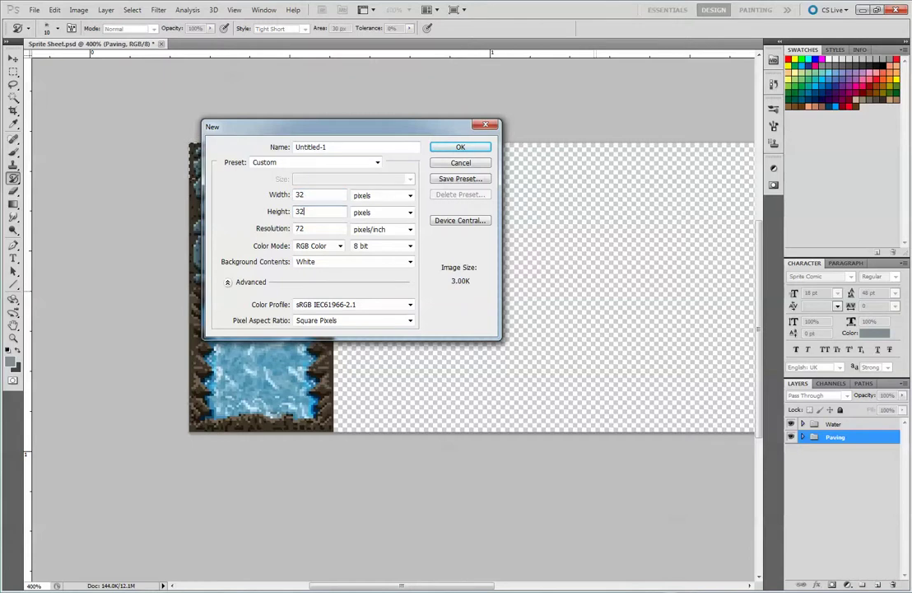
key("Return")
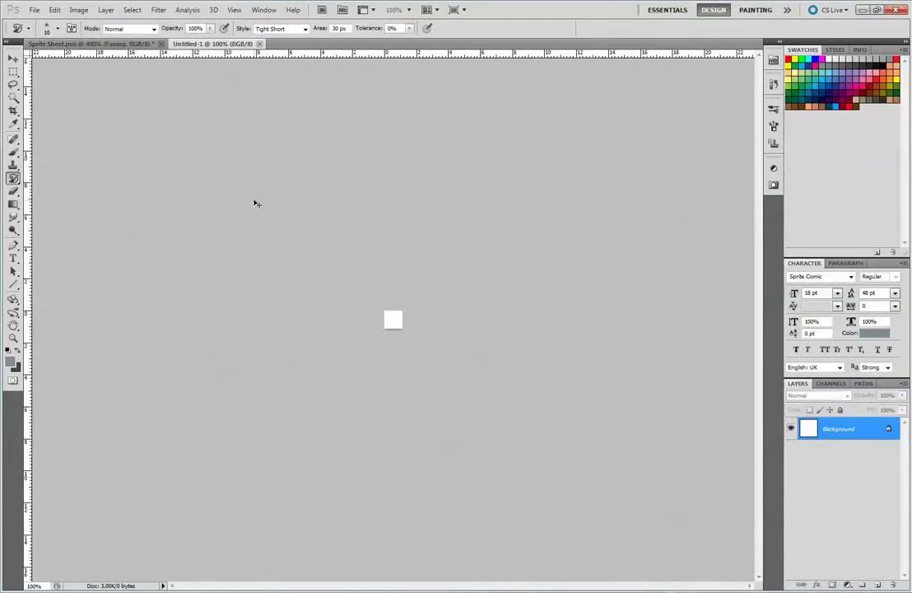
key("ctrl+0")
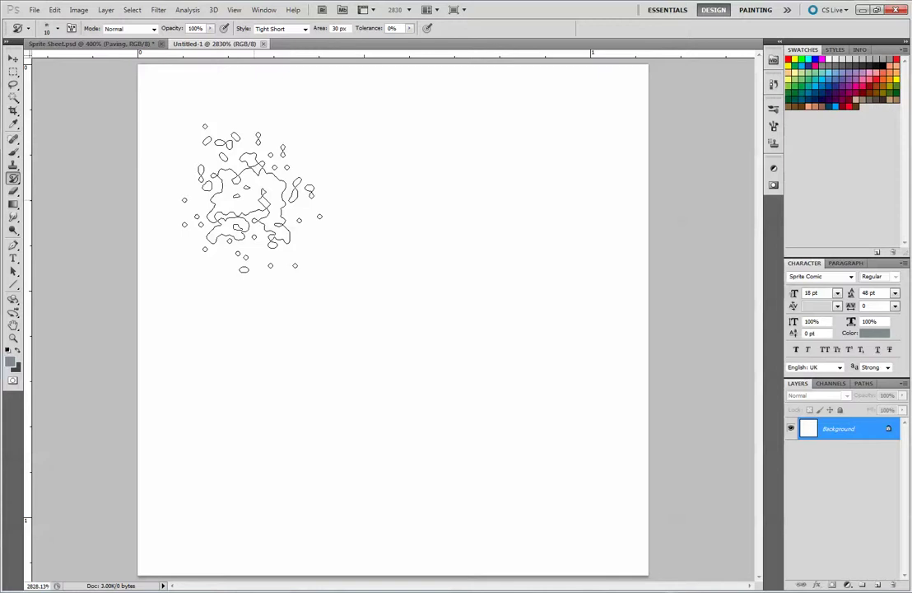
Add a new empty layer and delete the white Background layer
left_click(13, 152)
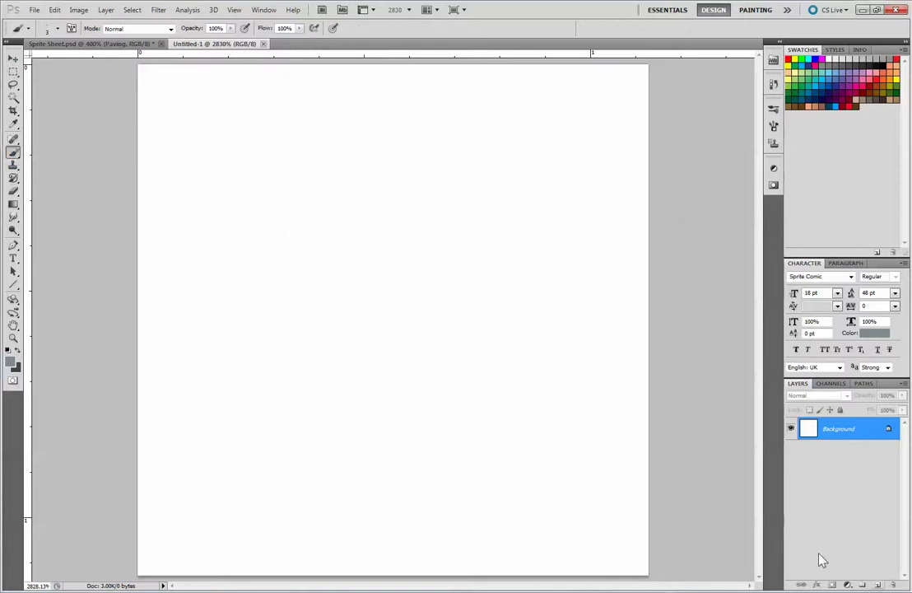
left_click(877, 585)
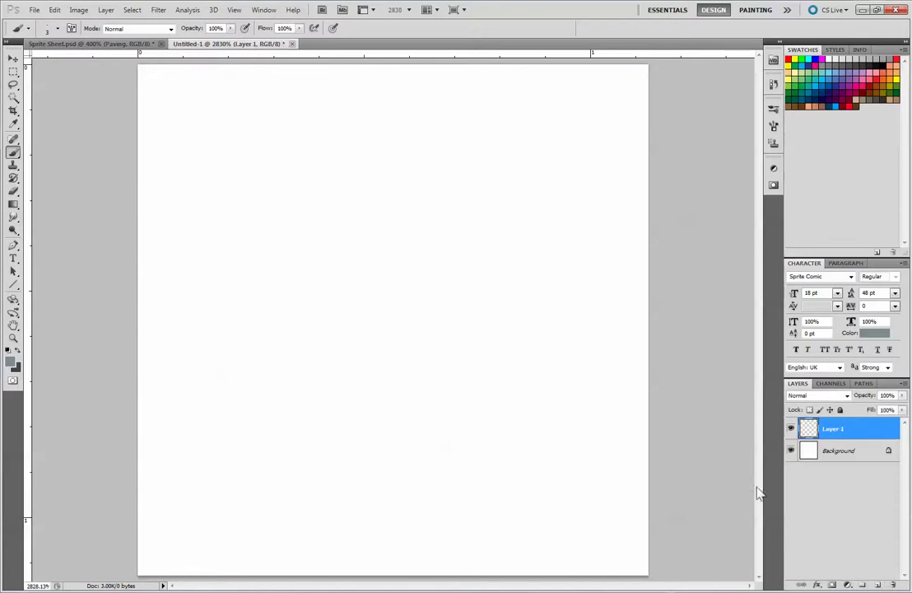
left_click_drag(817, 447, 893, 584)
Set the foreground color to a medium blue
left_click(13, 363)
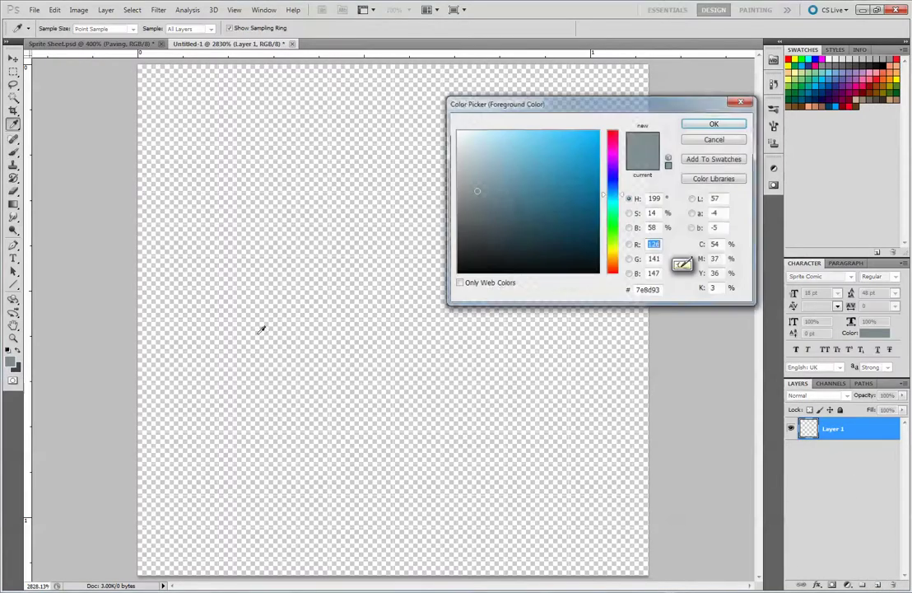
mouse_move(527, 191)
left_mouse_down()
mouse_move(540, 173)
mouse_move(518, 174)
mouse_move(539, 197)
mouse_move(549, 182)
mouse_move(547, 202)
mouse_move(526, 191)
mouse_move(538, 181)
left_mouse_up()
left_click_drag(609, 194, 604, 204)
left_click_drag(528, 156, 526, 184)
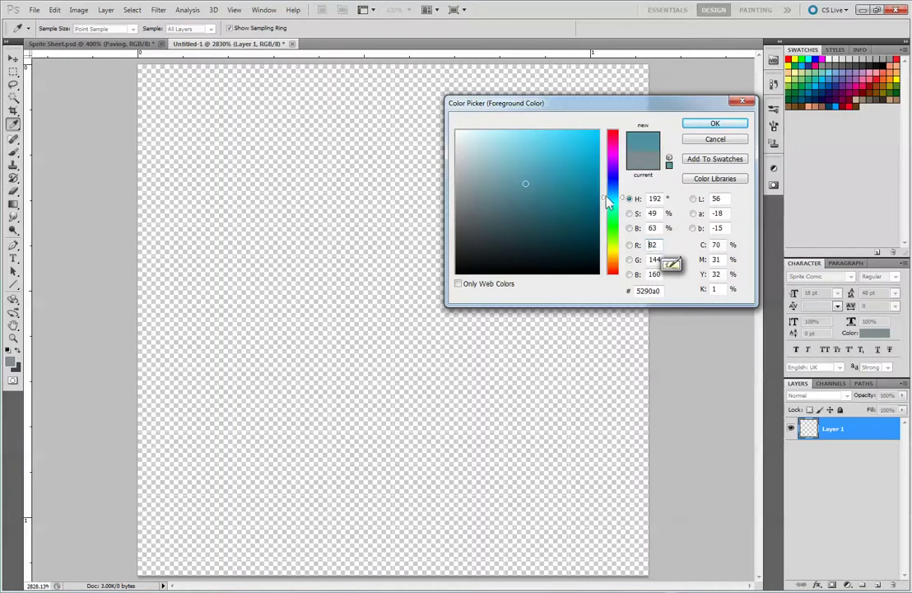
left_click_drag(605, 196, 605, 193)
left_click(532, 156)
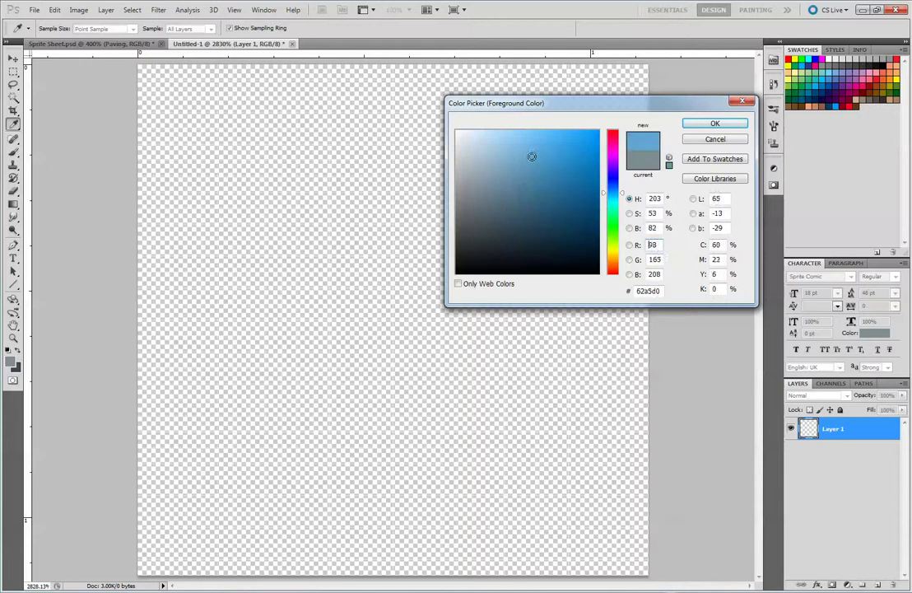
left_click_drag(529, 155, 560, 182)
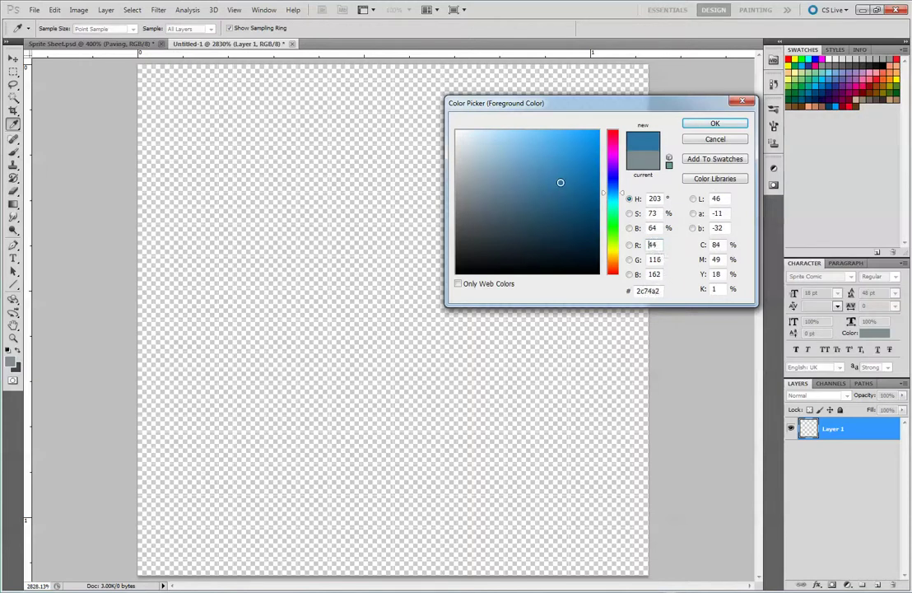
left_click_drag(628, 203, 627, 191)
left_click(572, 214)
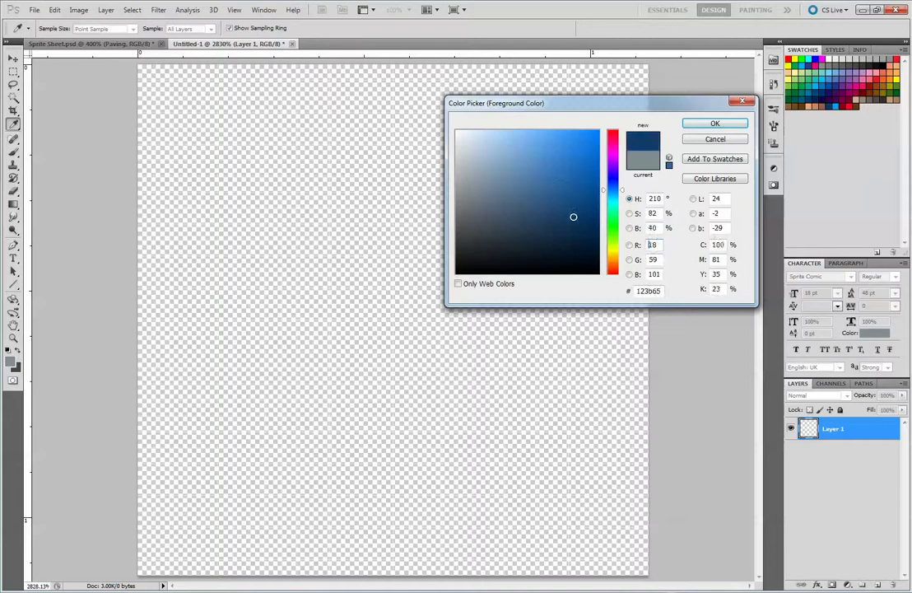
left_click_drag(573, 214, 542, 169)
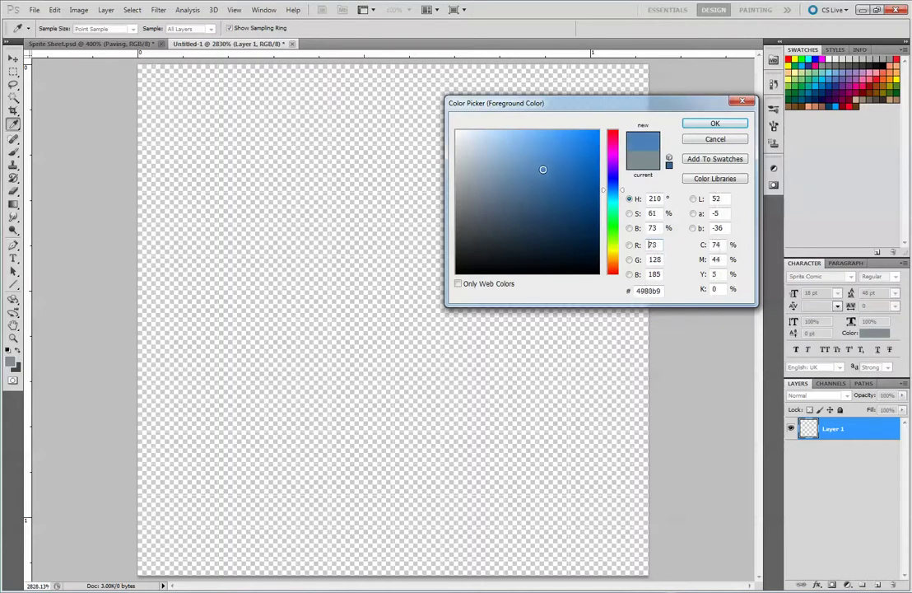
left_click_drag(605, 191, 603, 191)
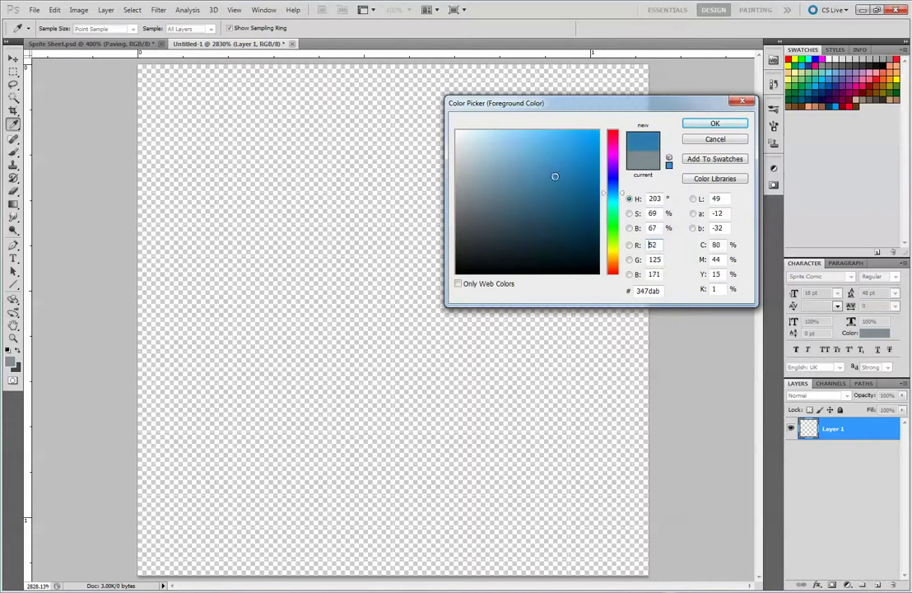
left_click(701, 123)
key("b")
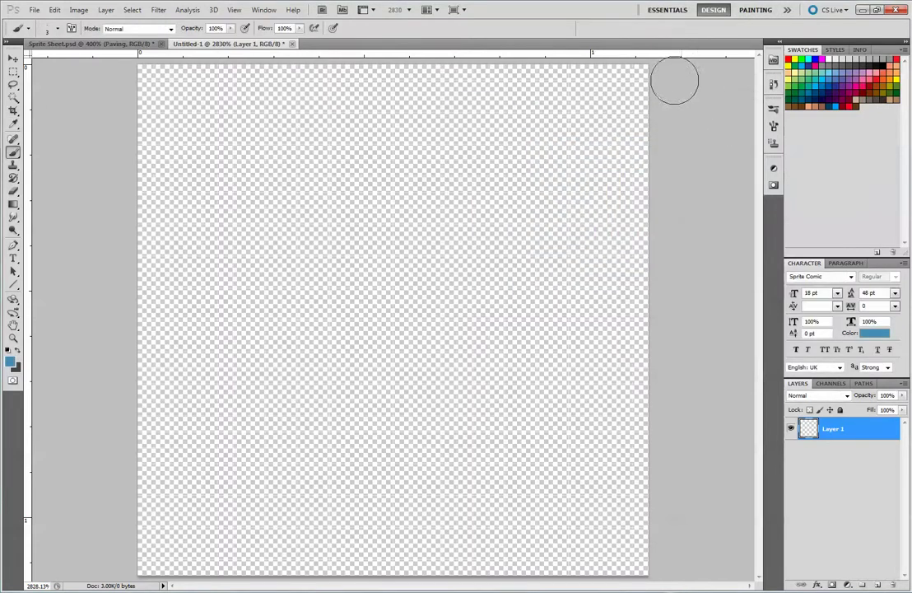
Fill the whole empty layer with the blue foreground color using the Paint Bucket tool
left_click(78, 9)
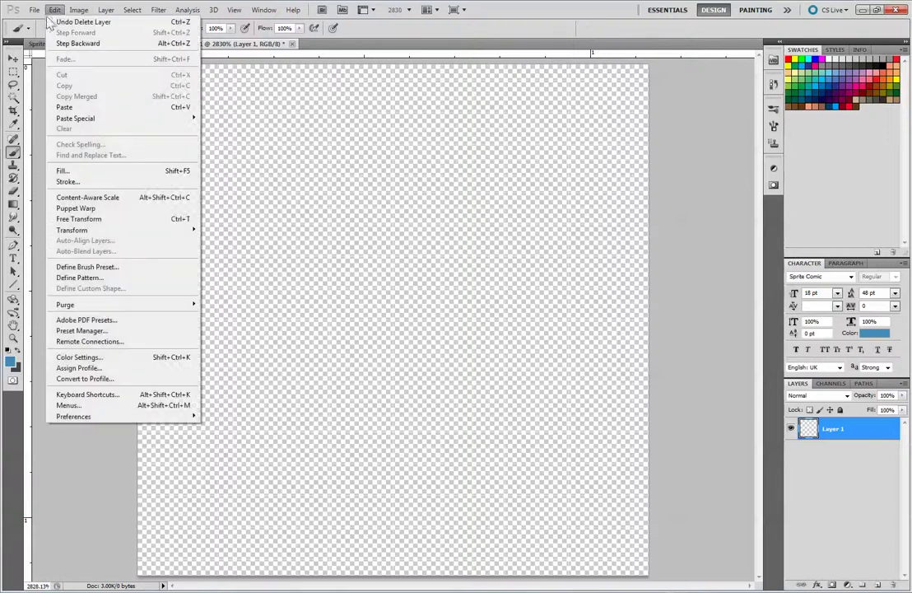
left_click(14, 153)
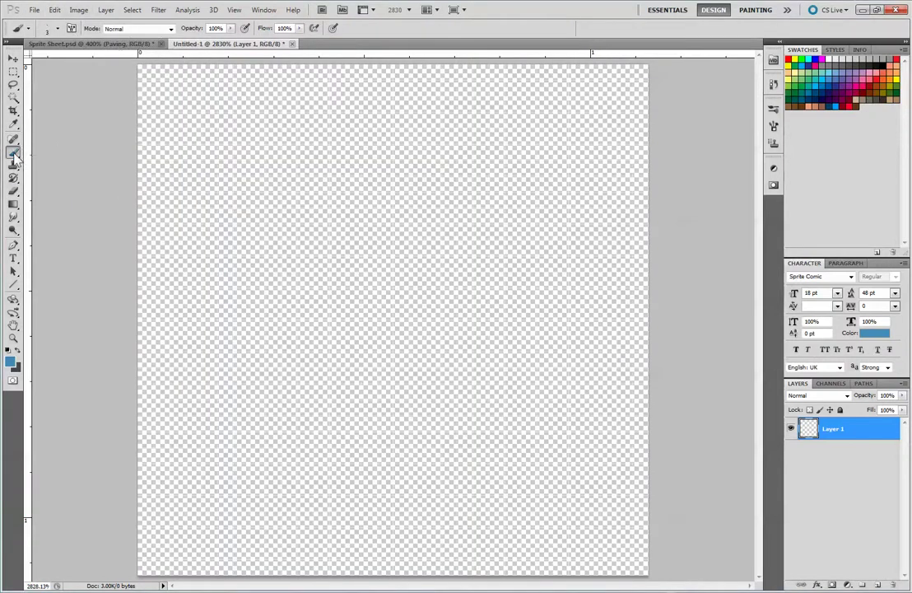
left_click(14, 203)
left_click(41, 213)
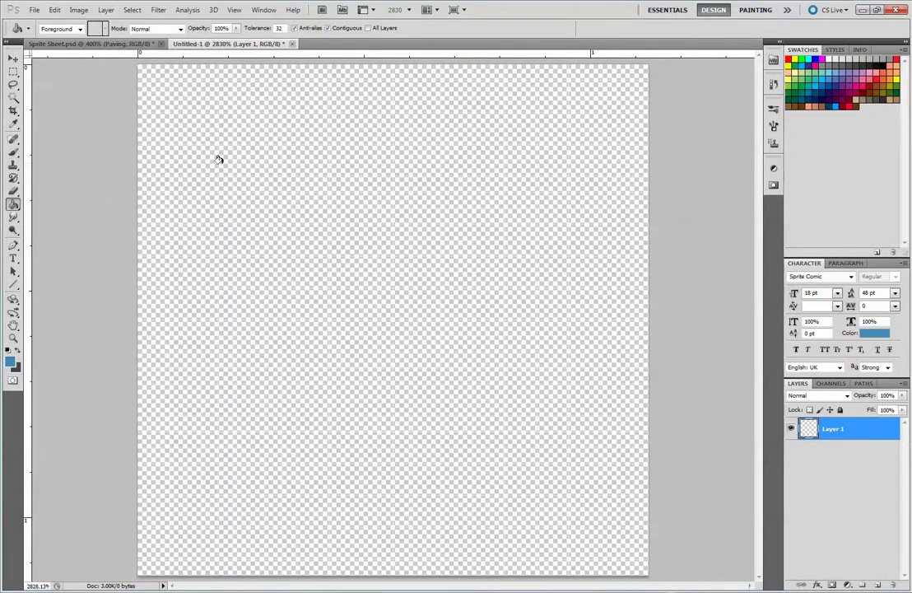
left_click(229, 157)
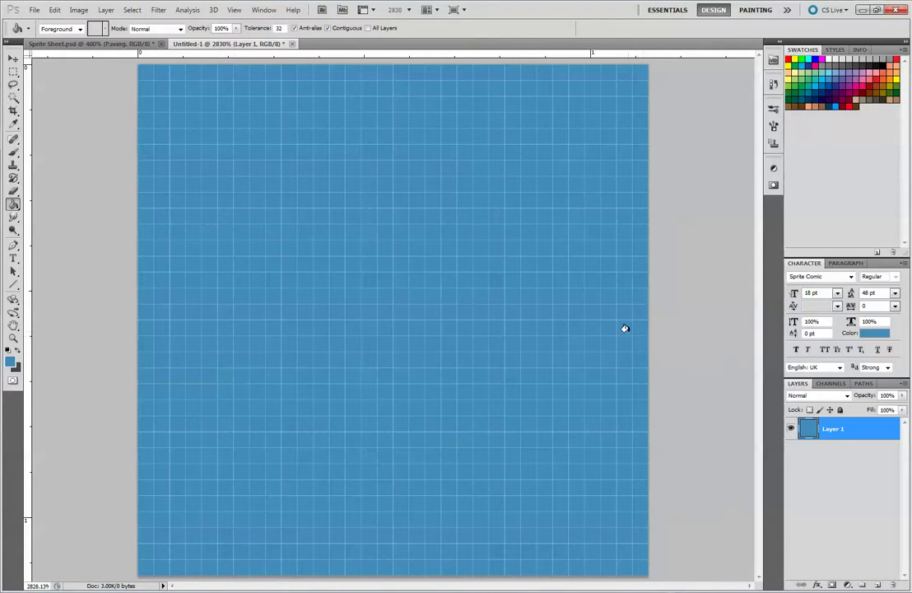
Set up the Pencil tool with a white foreground color and add a new layer above the blue fill
left_click(13, 58)
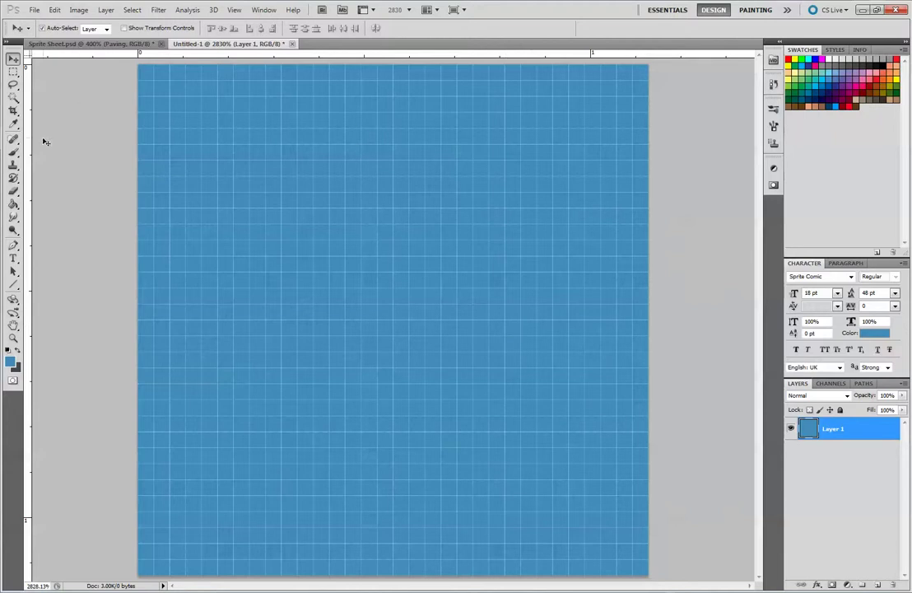
left_click(13, 152)
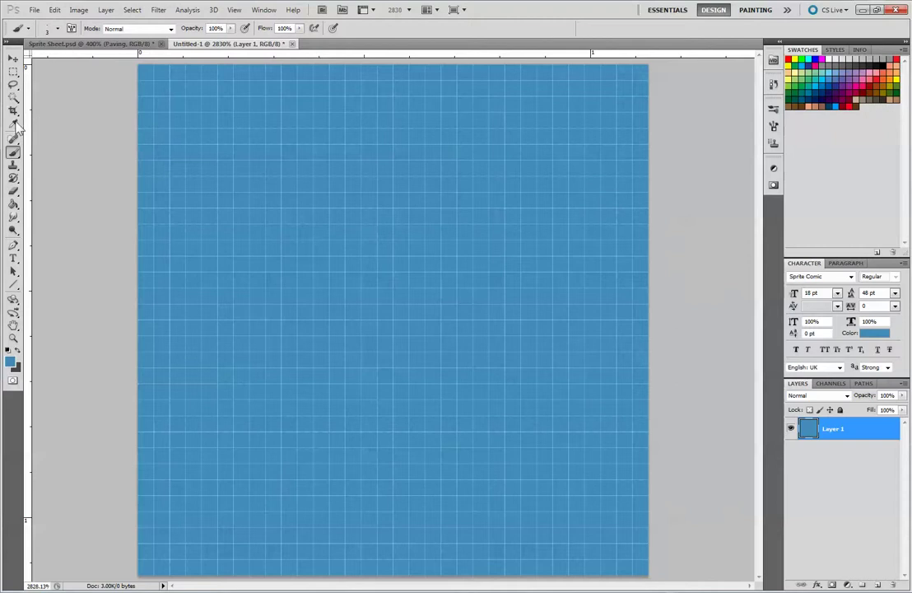
left_click(14, 152)
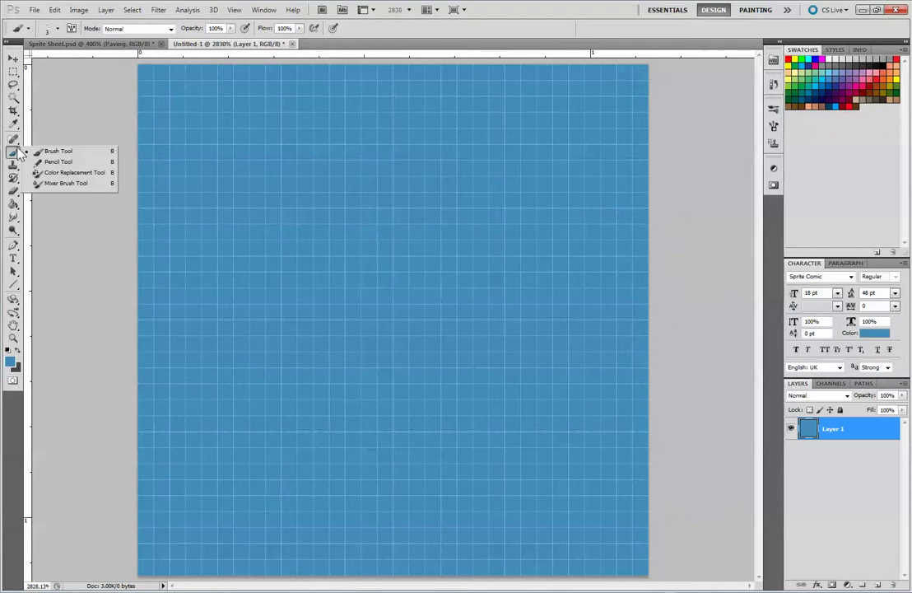
left_click(57, 163)
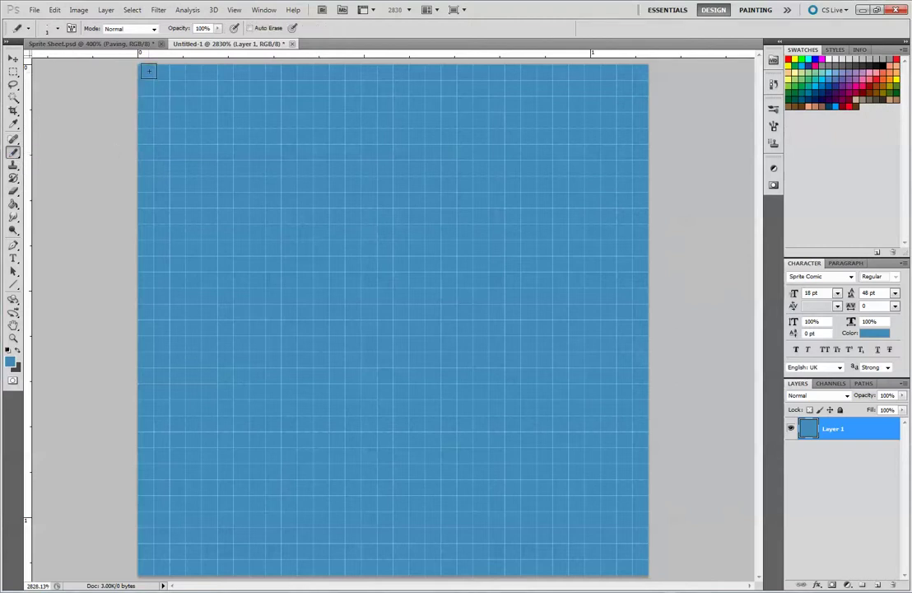
left_click(10, 359)
left_click_drag(466, 230, 457, 131)
left_click(715, 124)
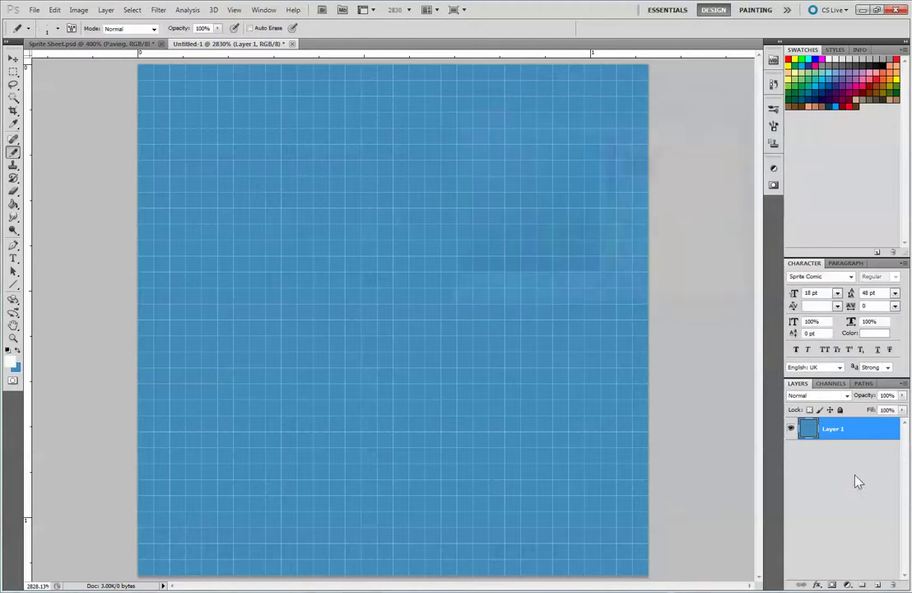
left_click(878, 584)
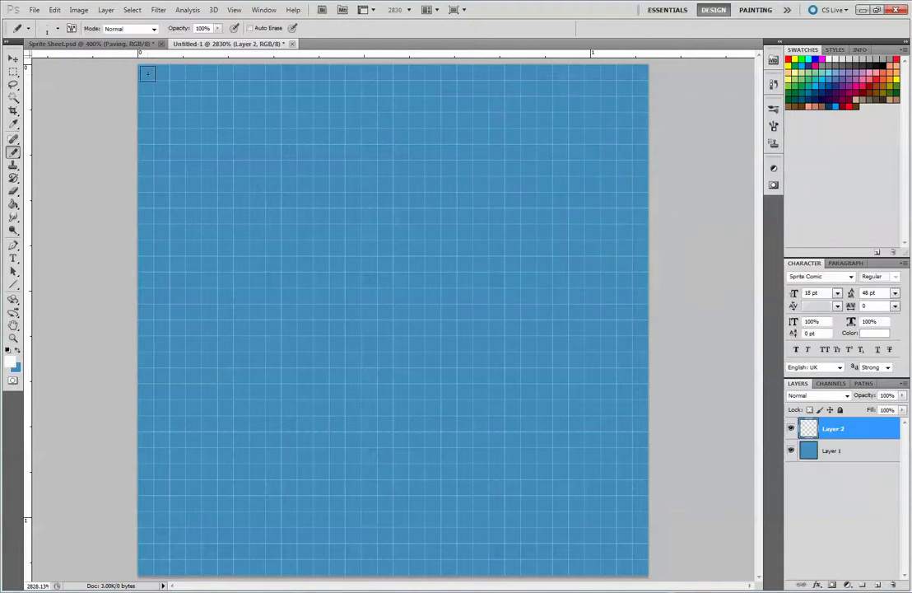
Draw a thick white stepped diagonal band from the canvas's upper-left corner to its lower-right corner with the Pencil tool
mouse_move(146, 74)
left_mouse_down()
mouse_move(174, 215)
mouse_move(228, 310)
mouse_move(281, 365)
mouse_move(383, 438)
mouse_move(637, 548)
mouse_move(645, 568)
mouse_move(595, 557)
mouse_move(516, 507)
mouse_move(540, 519)
left_mouse_up()
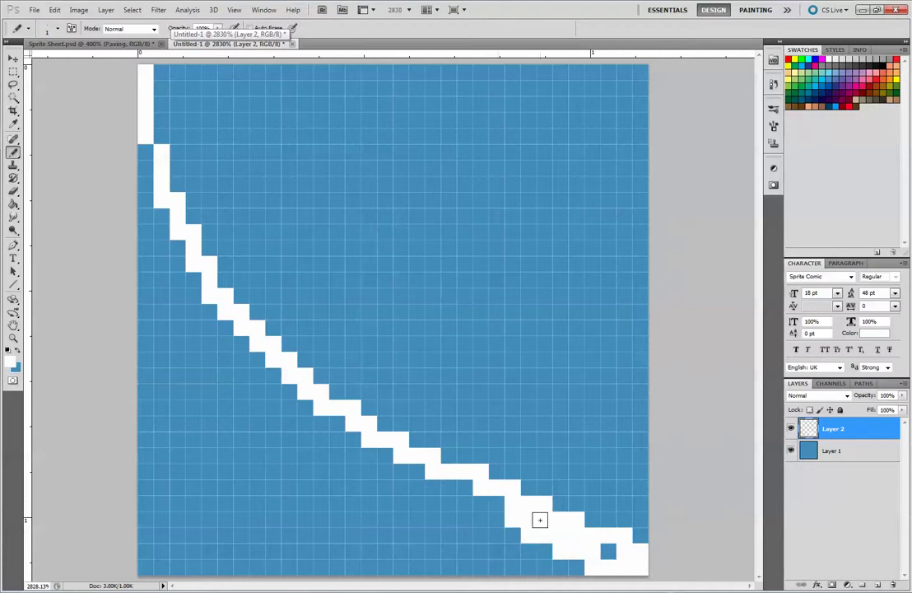
mouse_move(189, 233)
left_mouse_down()
mouse_move(328, 433)
mouse_move(323, 406)
mouse_move(292, 373)
mouse_move(421, 482)
mouse_move(417, 469)
mouse_move(500, 504)
left_mouse_up()
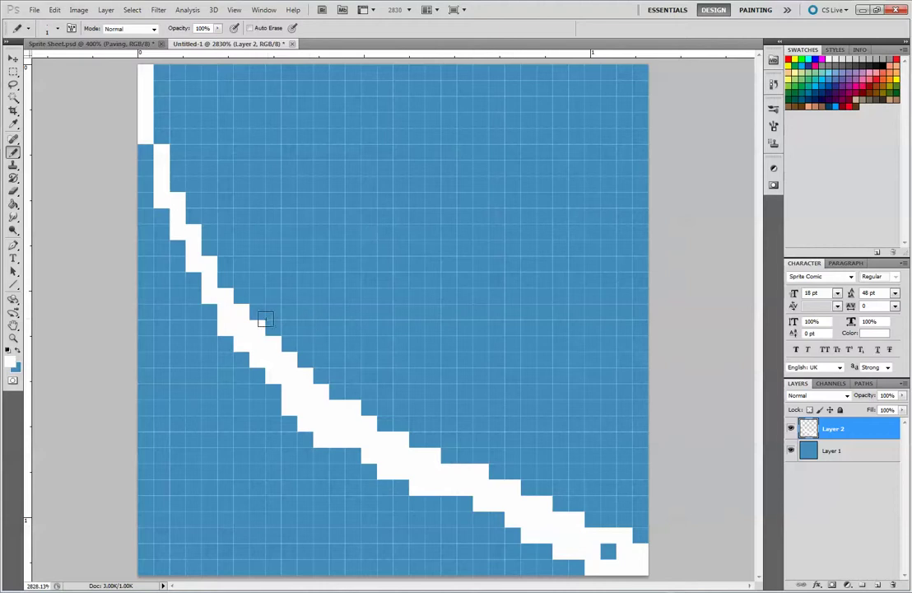
mouse_move(222, 262)
left_mouse_down()
mouse_move(278, 357)
mouse_move(319, 387)
mouse_move(315, 367)
mouse_move(399, 448)
mouse_move(515, 503)
left_mouse_up()
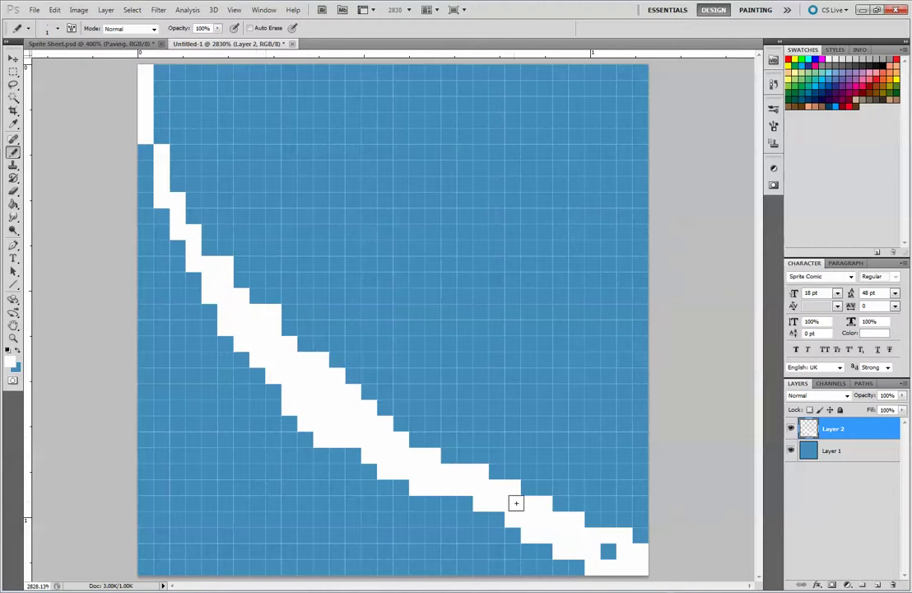
Try several thin white diagonal curves above the thick band and undo them
left_click(273, 232)
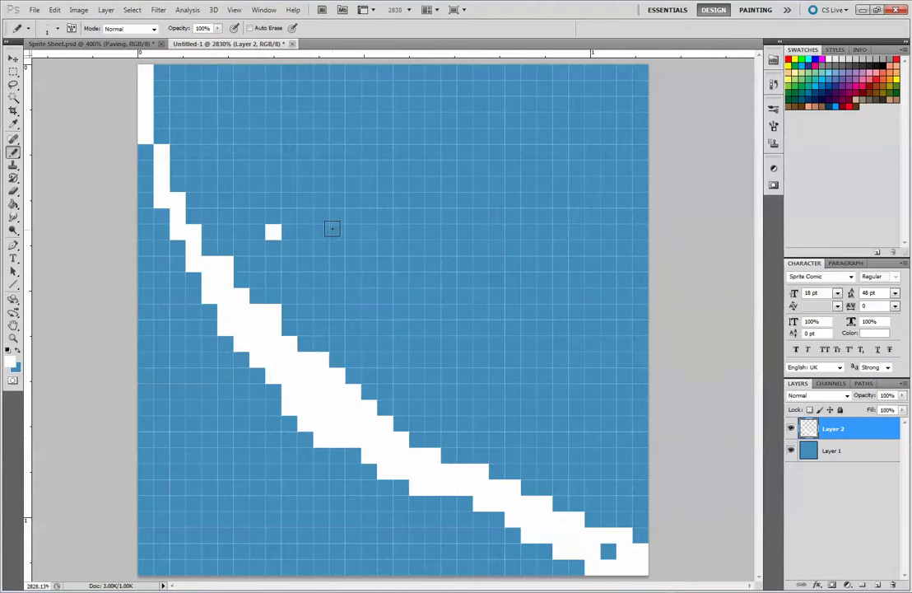
key("ctrl+z")
left_click_drag(273, 168, 528, 424)
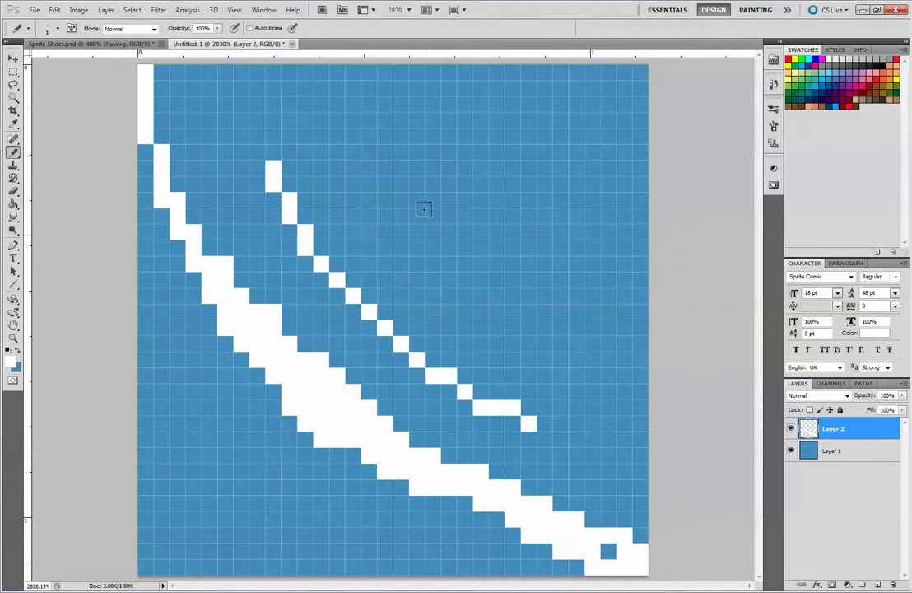
key("ctrl+z")
mouse_move(273, 100)
left_mouse_down()
mouse_move(339, 228)
mouse_move(434, 291)
mouse_move(609, 455)
left_mouse_up()
key("ctrl+z")
left_click_drag(444, 322, 694, 461)
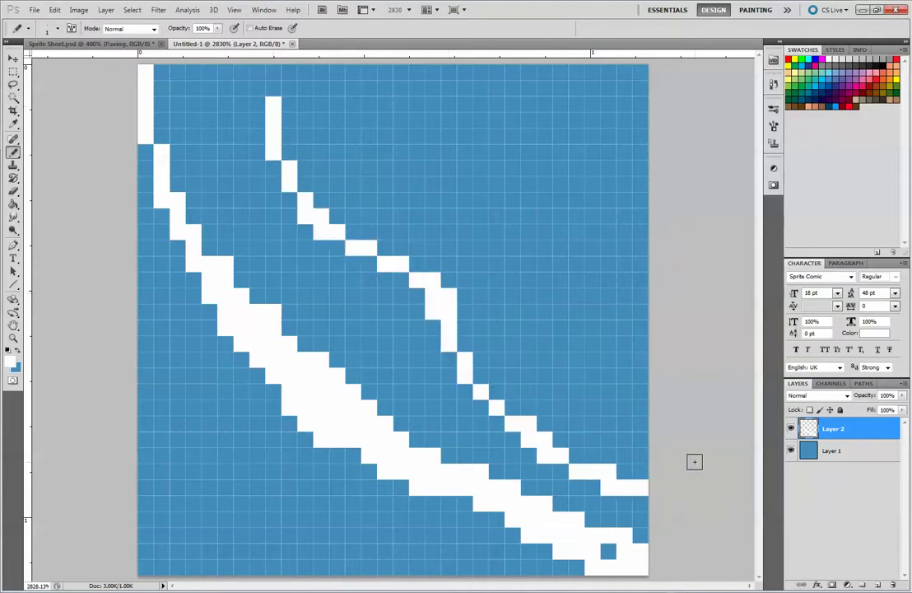
key("ctrl+z")
key("ctrl+z")
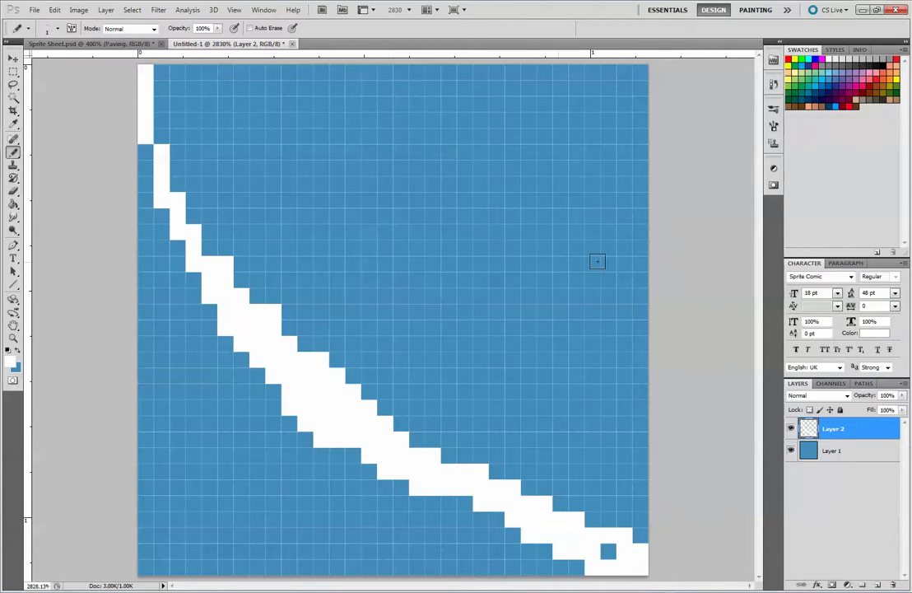
Toggle the visibility of Layer 2 to compare the image with and without its pencil strokes, and delete that layer
left_click(791, 429)
left_click(791, 428)
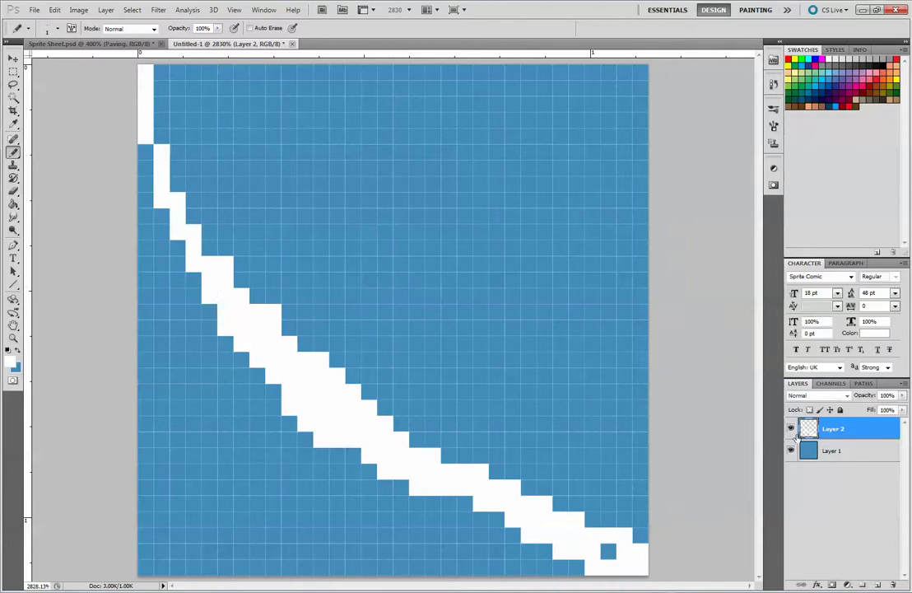
left_click(791, 429)
left_click(791, 429)
left_click(791, 428)
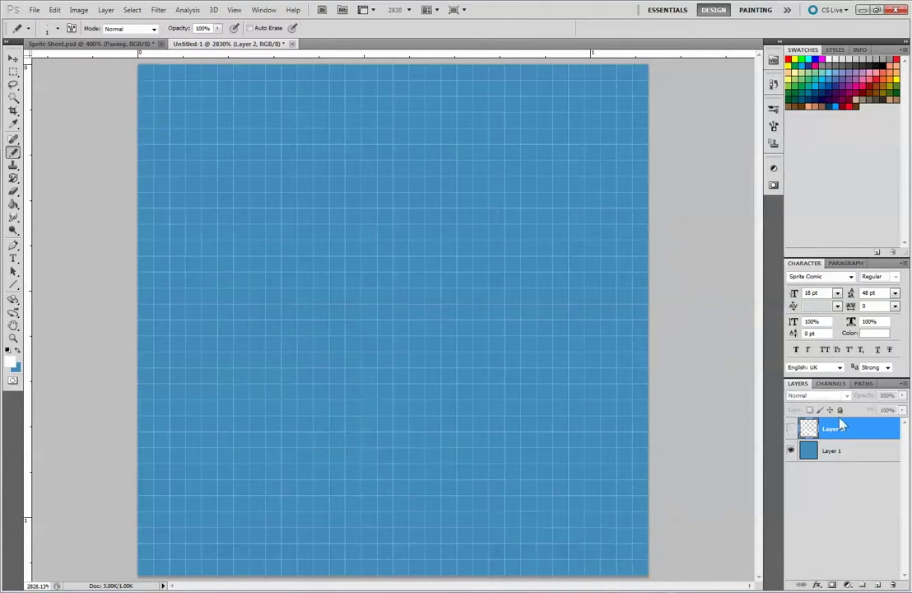
left_click(791, 429)
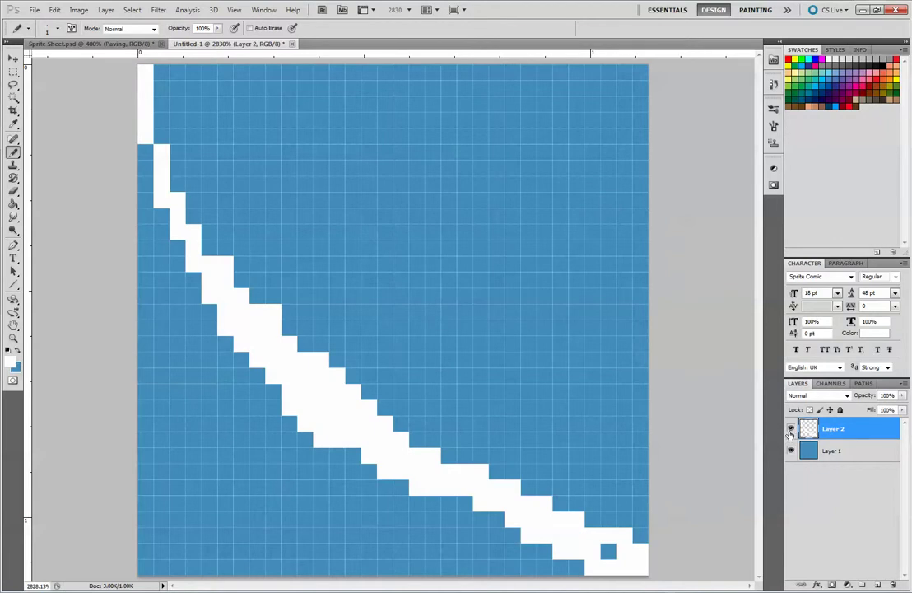
left_click(791, 428)
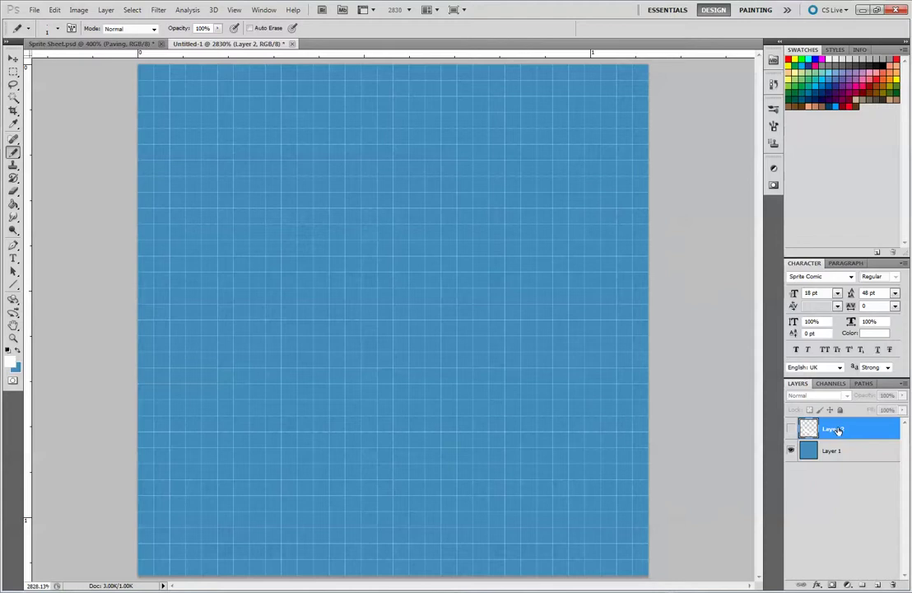
left_click_drag(835, 429, 894, 584)
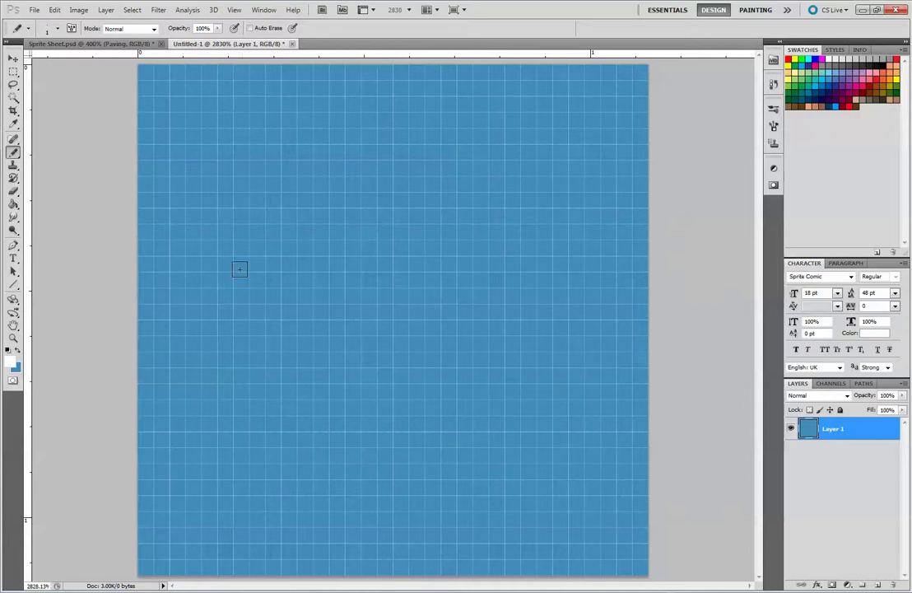
Browse the history brush tool presets and choose the Cotton Balls preset
left_click(14, 177)
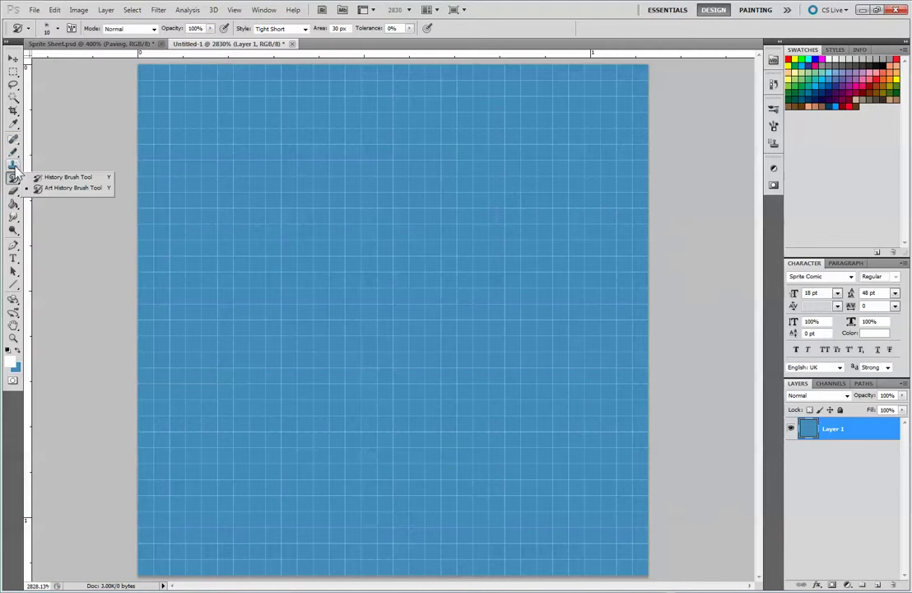
left_click(67, 176)
left_click(14, 180)
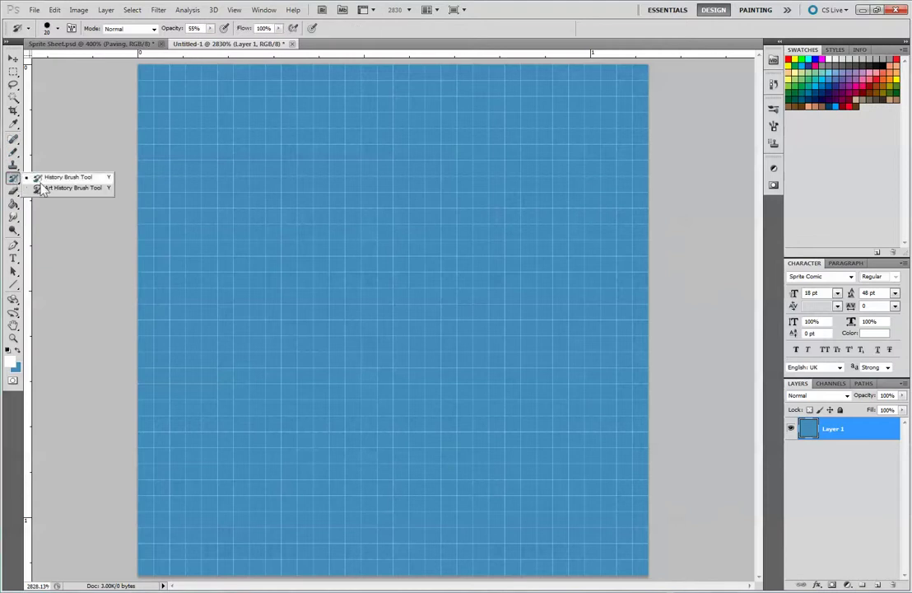
left_click(42, 179)
left_click(30, 29)
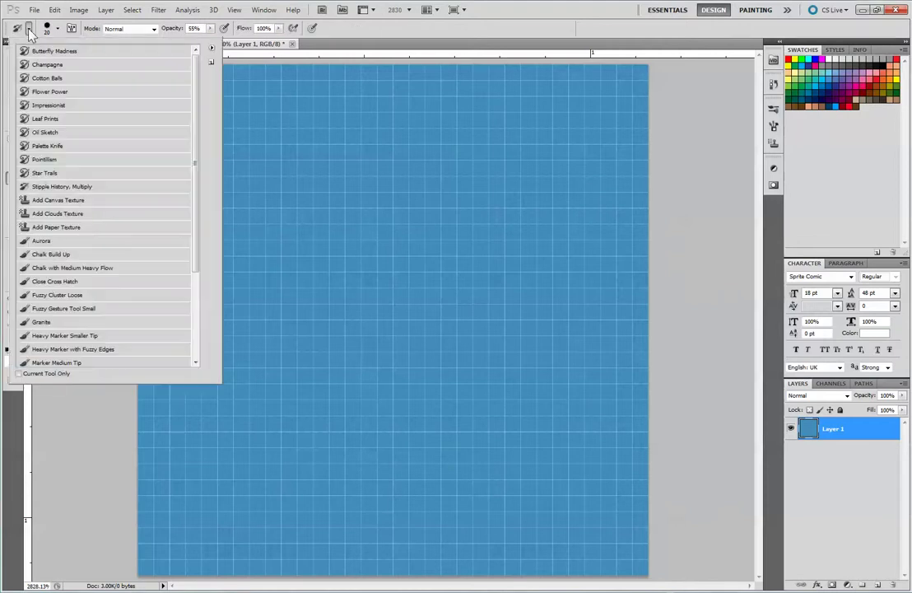
left_click(211, 51)
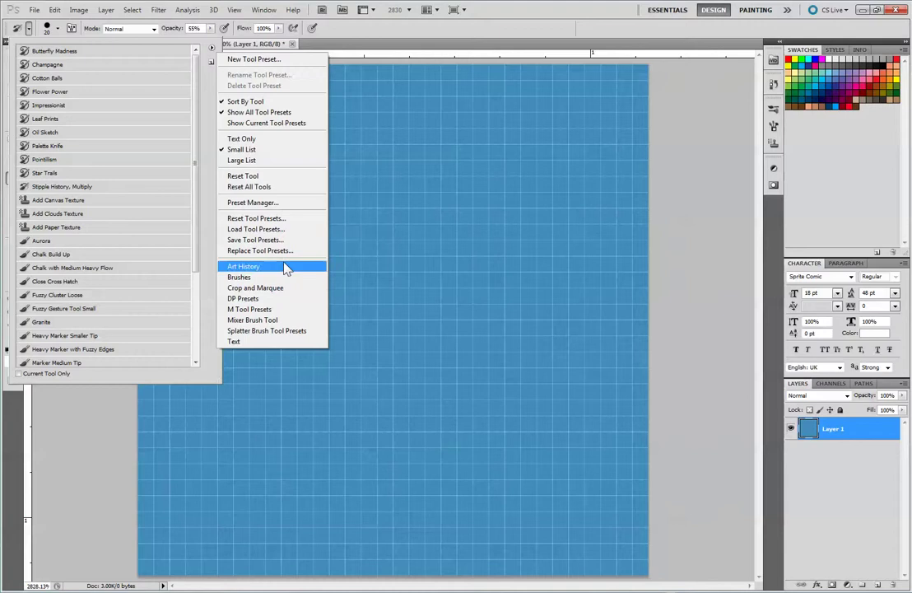
left_click(197, 68)
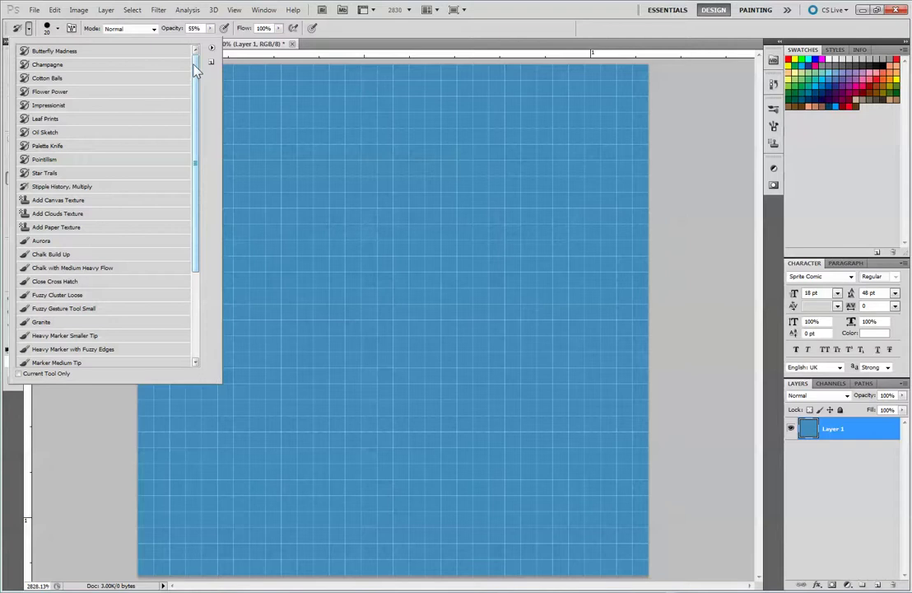
mouse_move(198, 68)
left_mouse_down()
mouse_move(196, 131)
mouse_move(195, 55)
left_mouse_up()
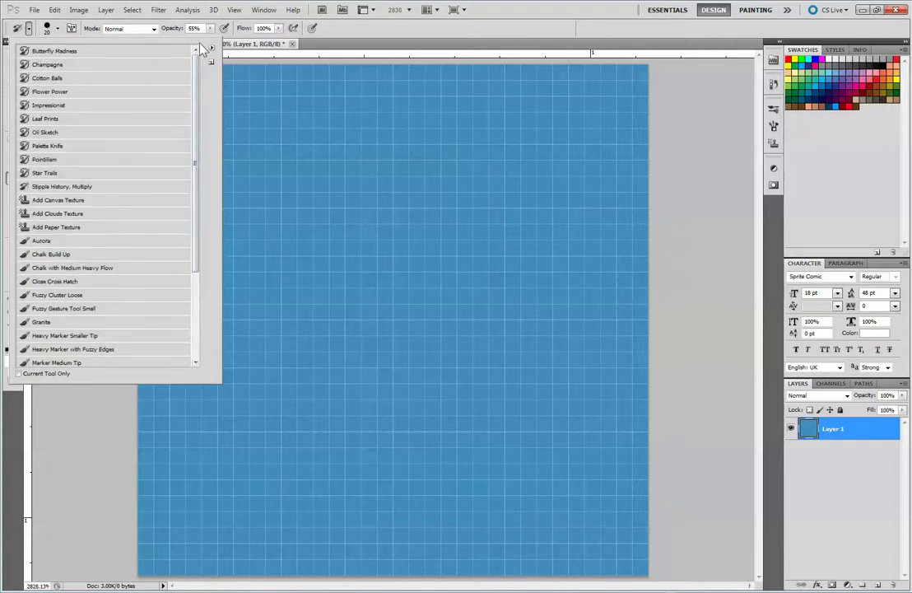
left_click(51, 79)
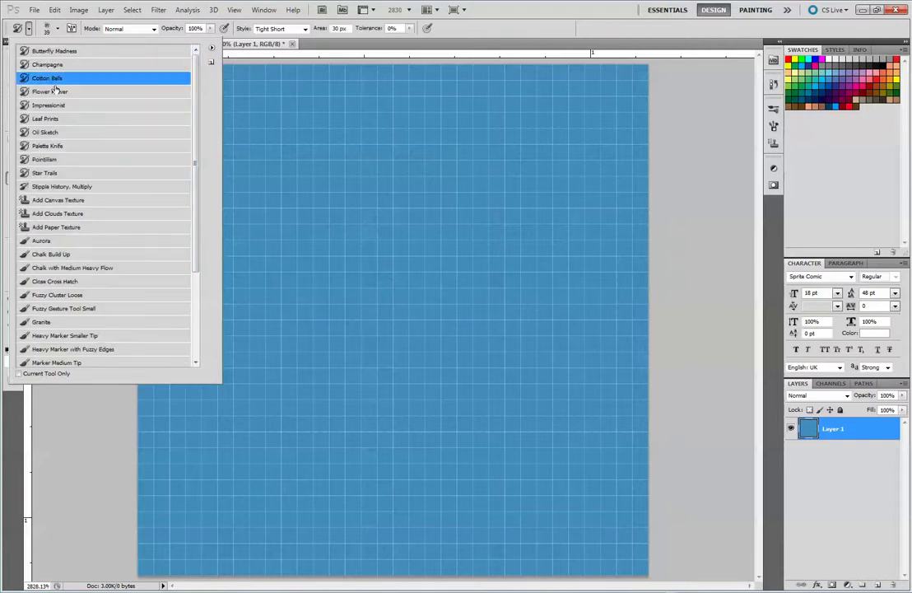
double_click(60, 81)
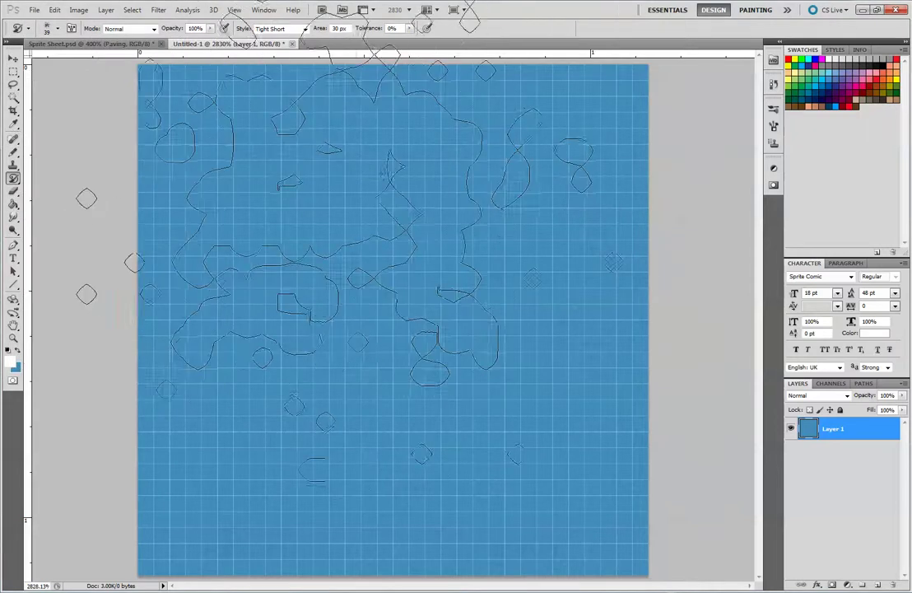
Test the Cotton Balls brush on the blue layer, undo the test strokes, and reduce the brush size to 2 px
mouse_move(420, 267)
left_mouse_down()
mouse_move(345, 246)
mouse_move(349, 296)
mouse_move(379, 335)
left_mouse_up()
key("ctrl+z")
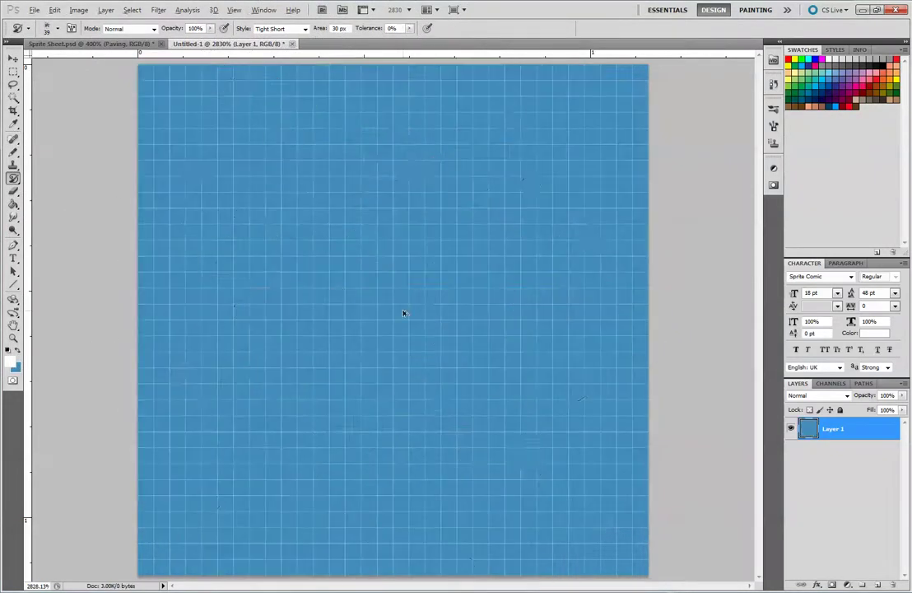
key("bracketleft")
key("bracketleft")
key("bracketleft")
key("bracketleft")
key("bracketleft")
key("bracketleft")
left_click(403, 311)
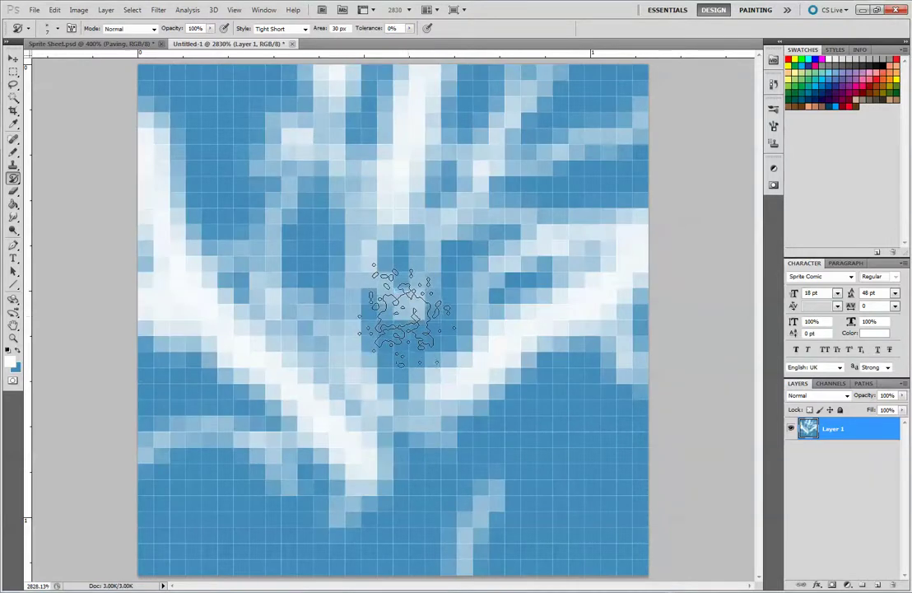
key("ctrl+z")
key("bracketleft")
key("bracketleft")
key("bracketleft")
key("bracketleft")
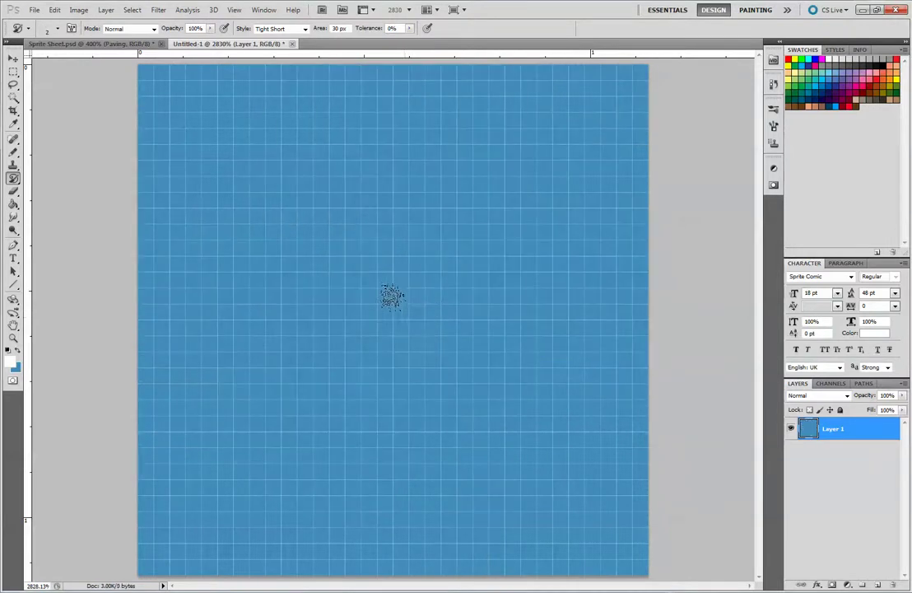
Try dabbing pale texture over different areas of the blue layer, and undo all the dabs
left_click(402, 303)
left_click(313, 355)
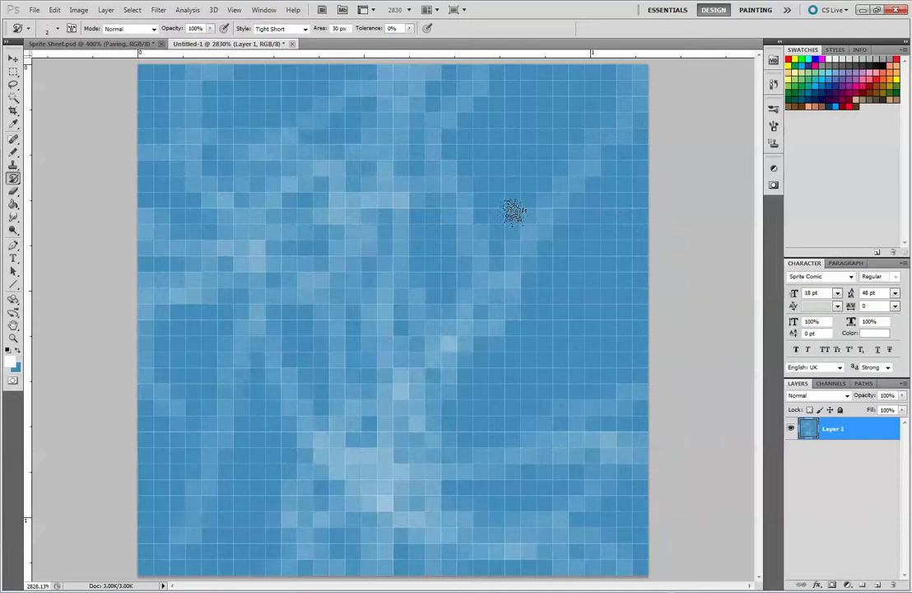
left_click(546, 241)
left_click(540, 310)
left_click(226, 354)
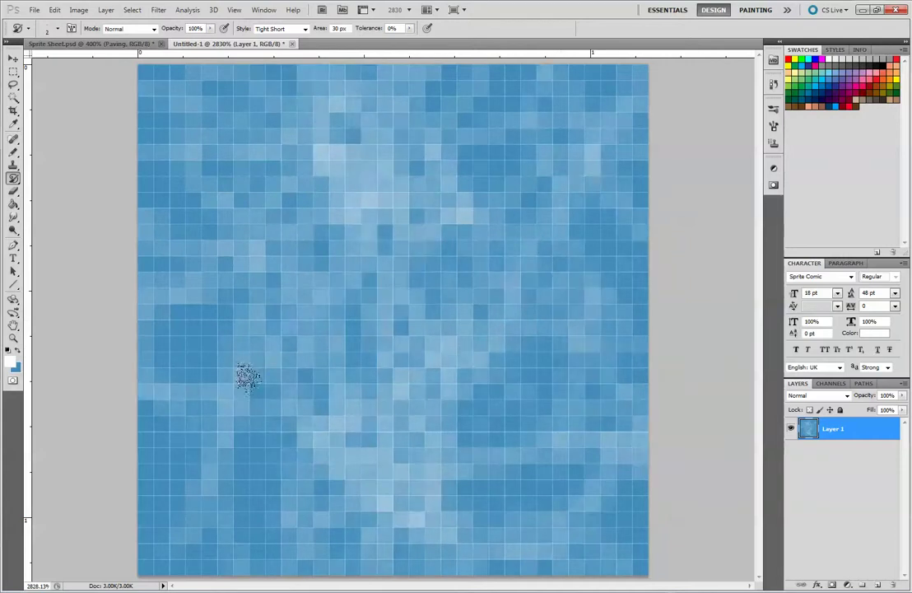
left_click(186, 247)
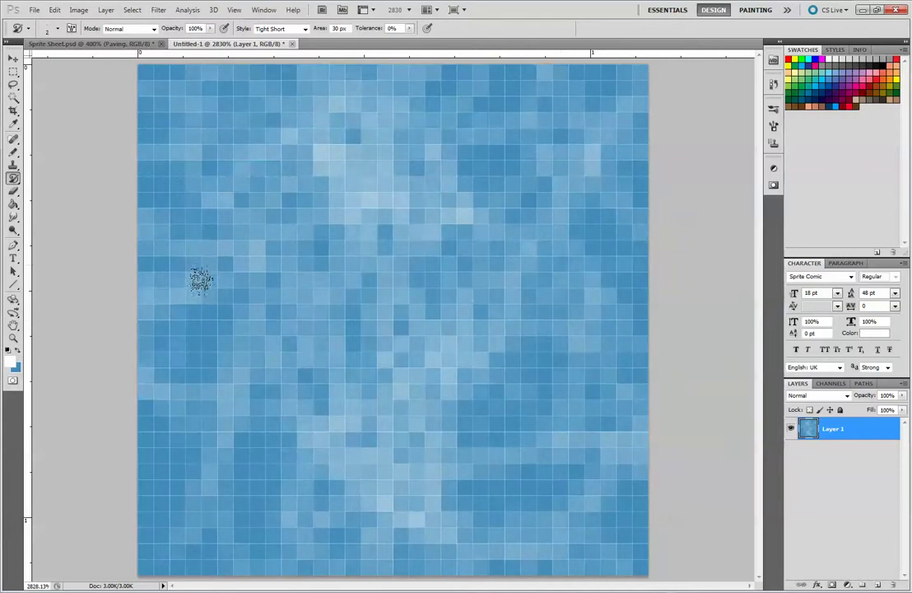
left_click(484, 355)
key("ctrl+alt+z")
key("ctrl+alt+z")
key("ctrl+alt+z")
key("ctrl+alt+z")
key("ctrl+alt+z")
key("ctrl+alt+z")
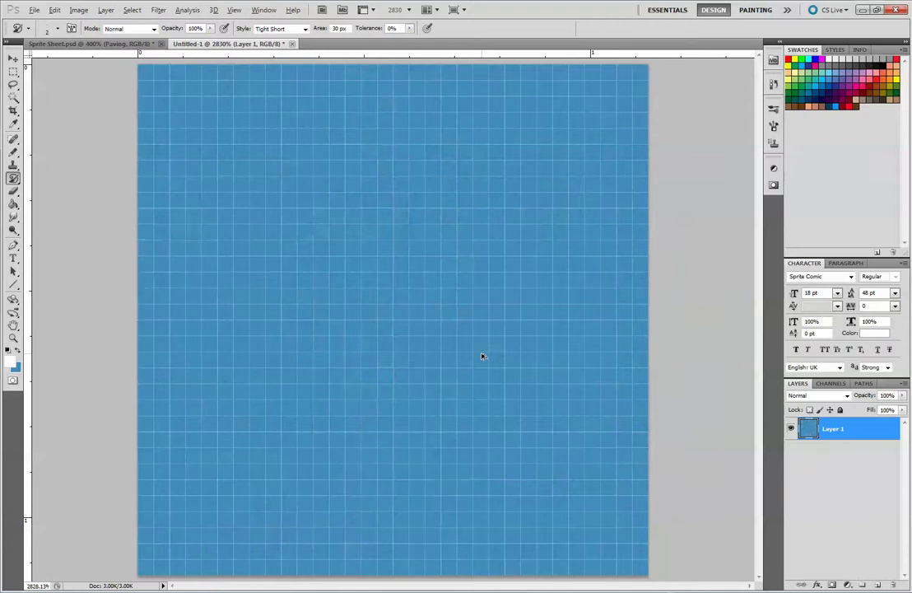
Add a new layer above the blue fill and paint a pale water-ripple texture across it with the Art History Brush
left_click(878, 583)
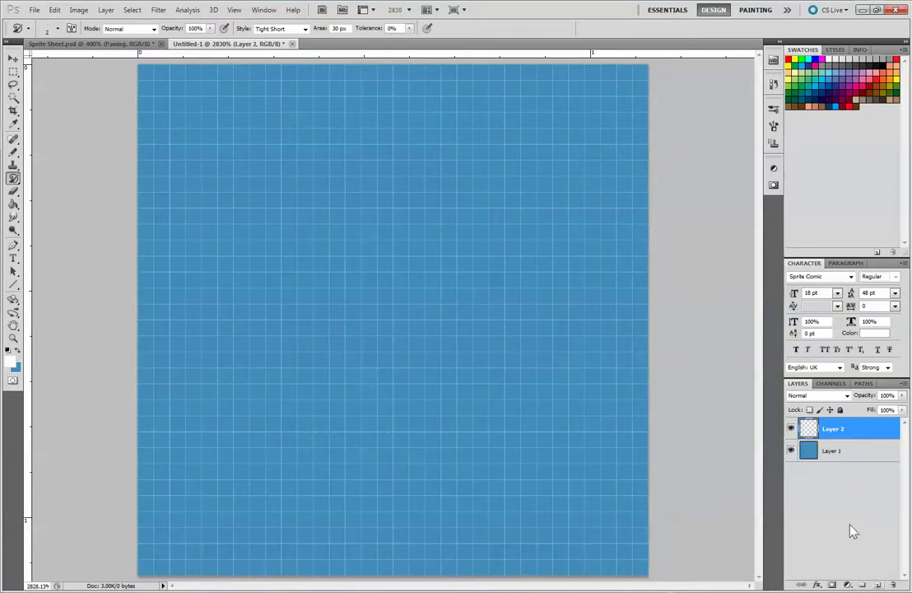
mouse_move(391, 301)
left_mouse_down()
mouse_move(461, 264)
mouse_move(525, 190)
mouse_move(342, 204)
mouse_move(206, 130)
mouse_move(212, 388)
mouse_move(253, 514)
mouse_move(591, 521)
mouse_move(599, 180)
mouse_move(638, 113)
mouse_move(572, 97)
mouse_move(203, 138)
mouse_move(163, 295)
mouse_move(737, 256)
left_mouse_up()
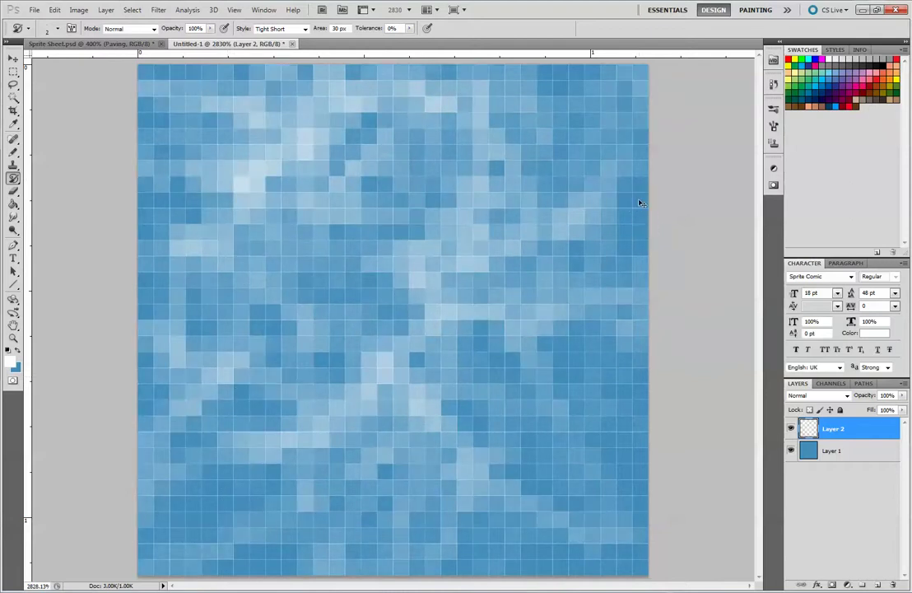
key("ctrl+minus")
key("ctrl+minus")
key("ctrl+minus")
key("ctrl+minus")
key("ctrl+minus")
key("ctrl+minus")
key("ctrl+minus")
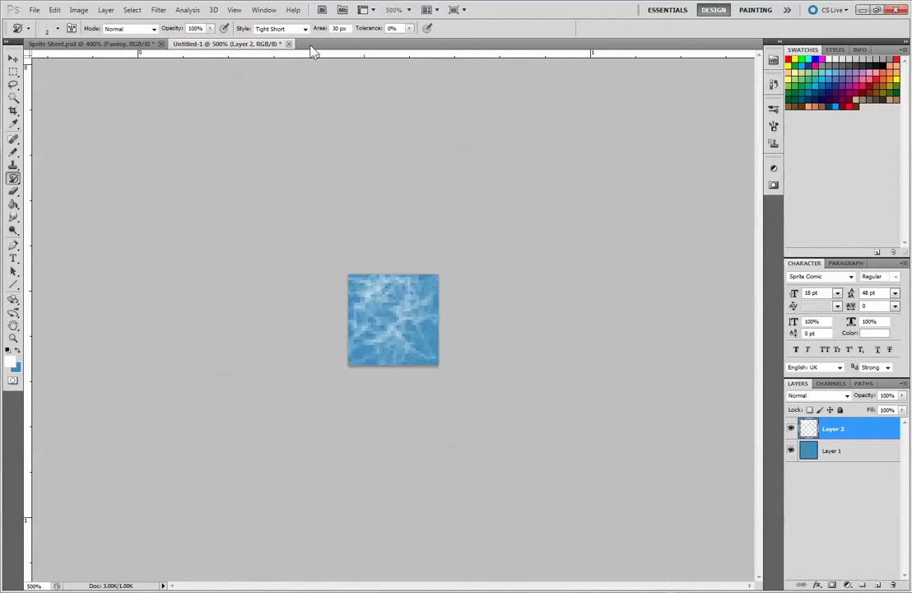
Rename the blue fill layer as Background ocean and the texture layer above it as Light
double_click(833, 452)
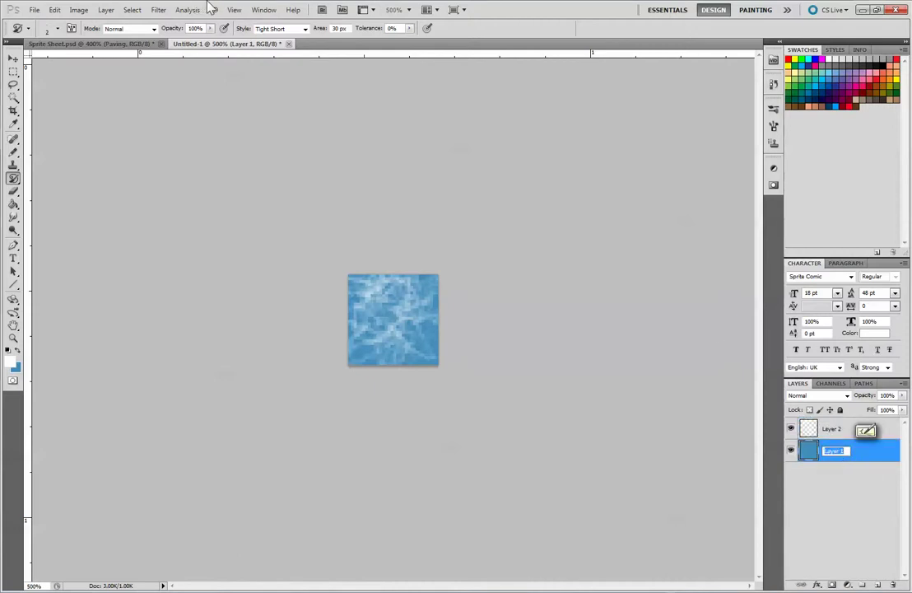
type("Back")
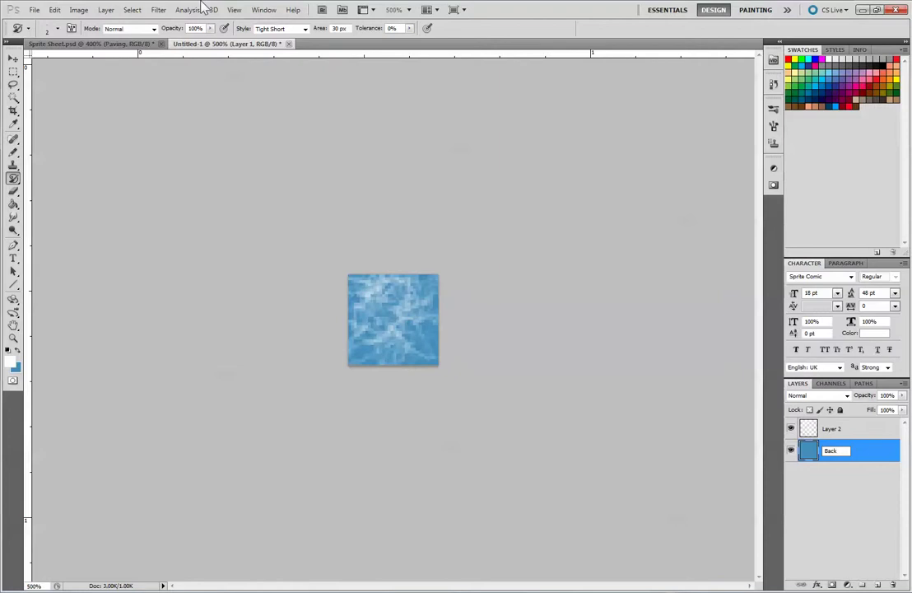
type("ground oceand colan")
key("Return")
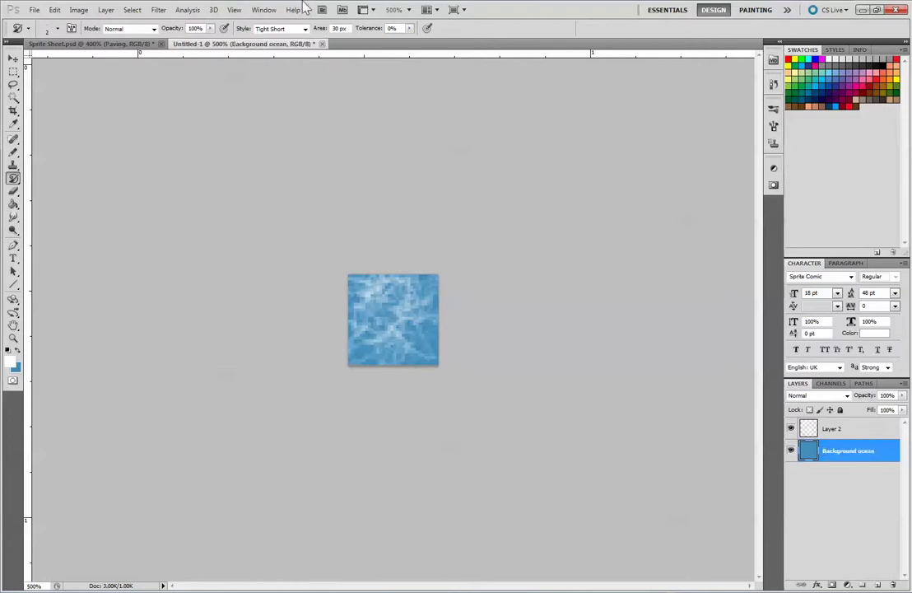
double_click(825, 429)
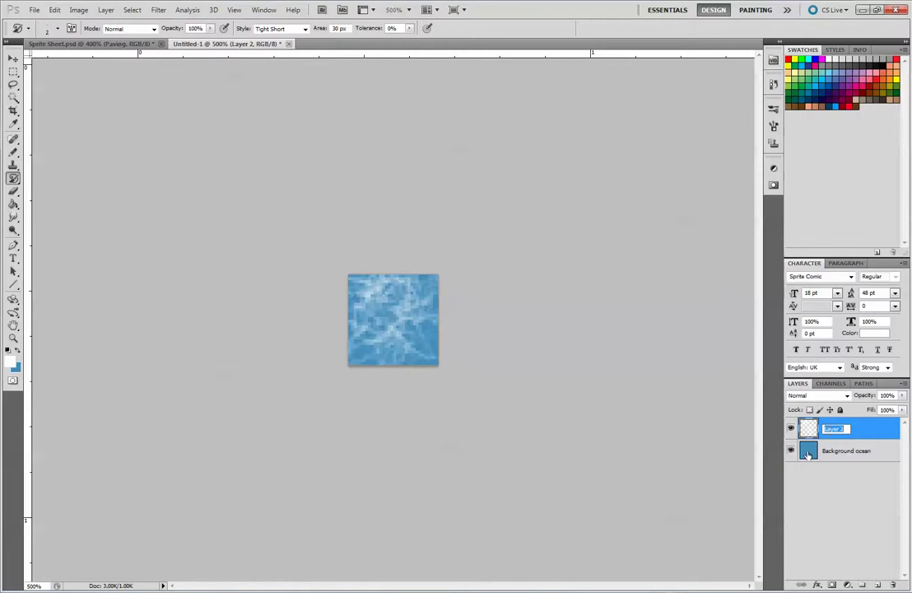
type("Light")
key("Return")
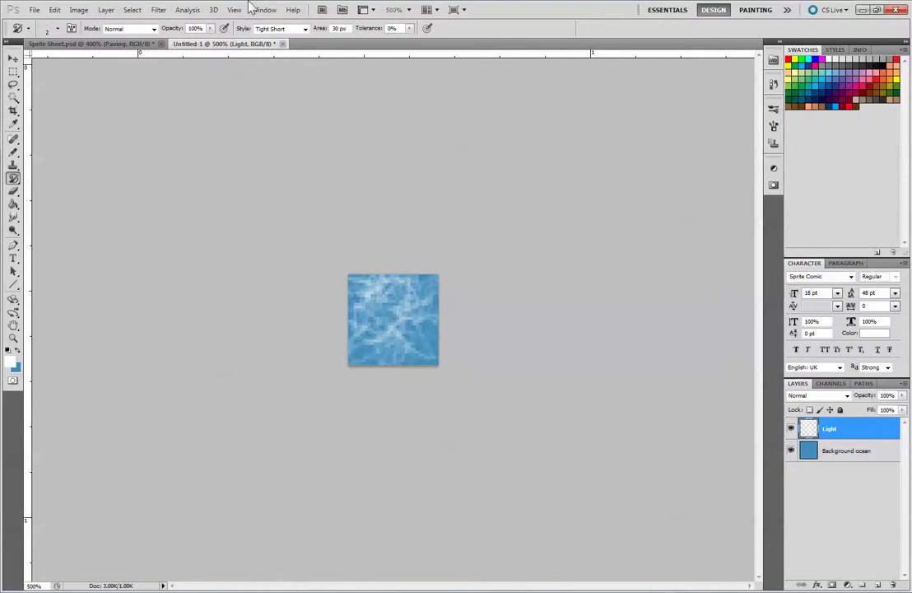
Apply the Offset filter to the Light layer with +16 px horizontal, +16 px vertical and Wrap Around for undefined areas
left_click(196, 13)
mouse_move(213, 10)
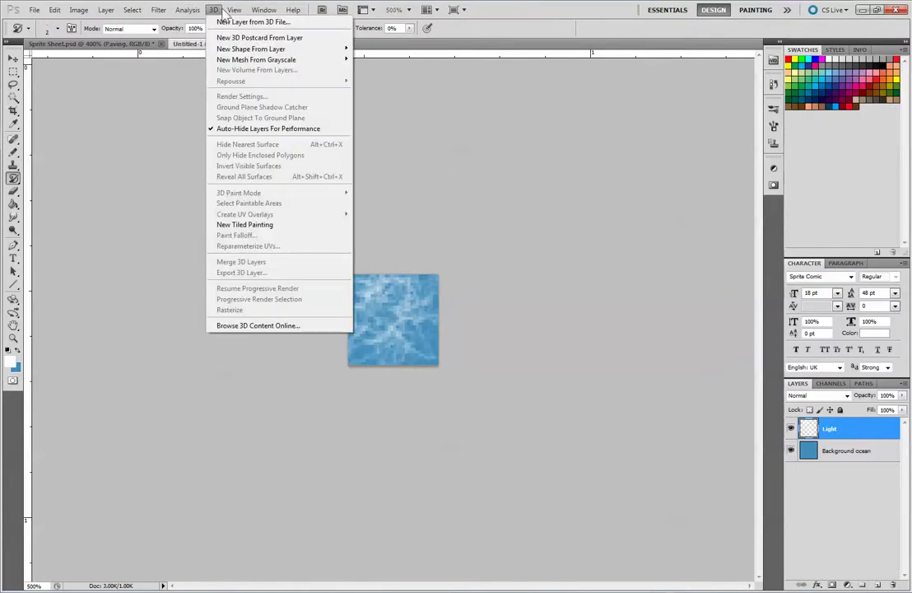
mouse_move(159, 10)
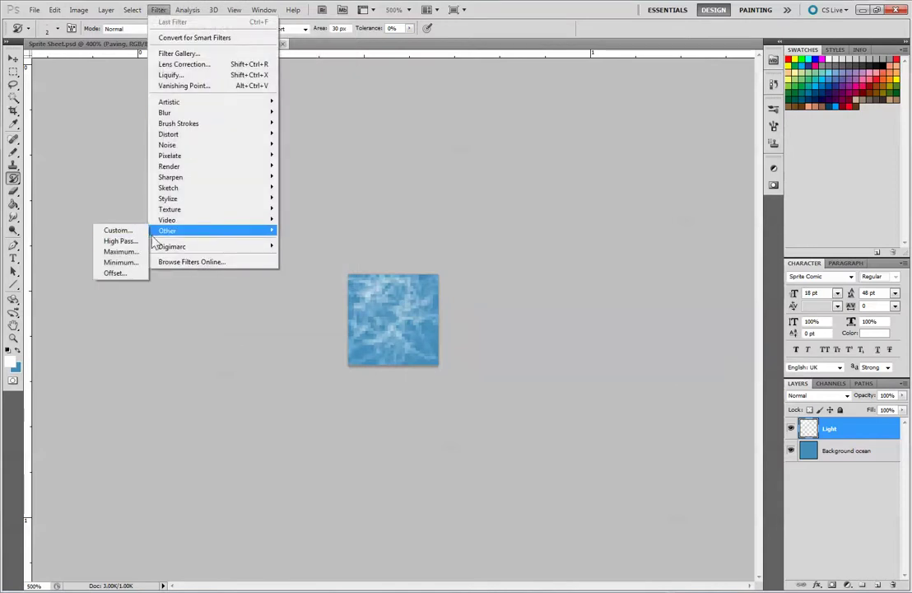
mouse_move(168, 236)
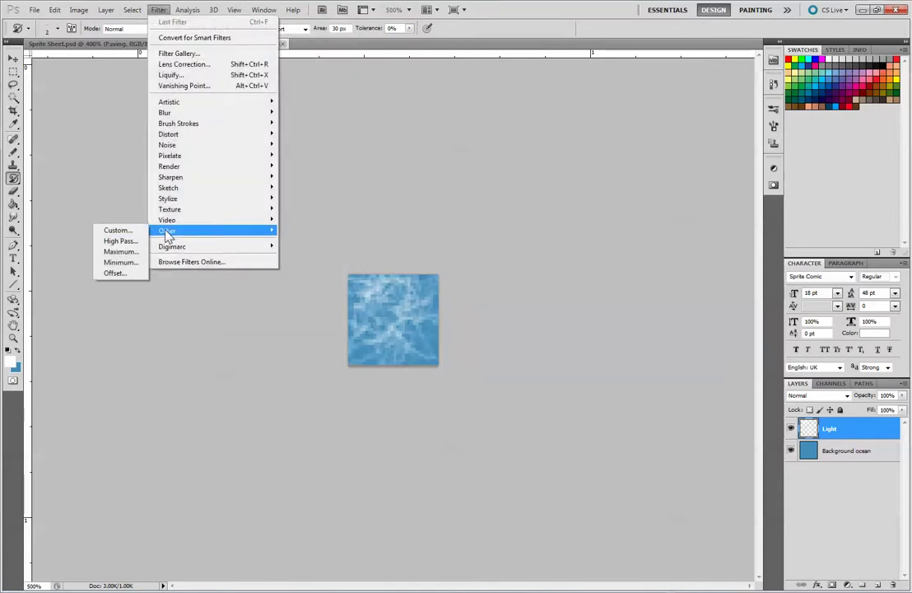
left_click(115, 273)
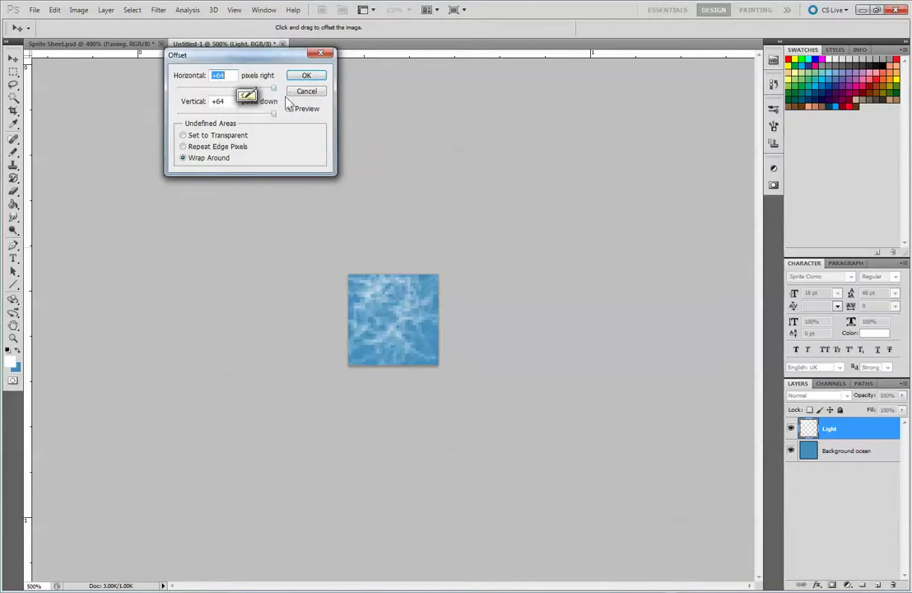
left_click_drag(244, 52, 231, 100)
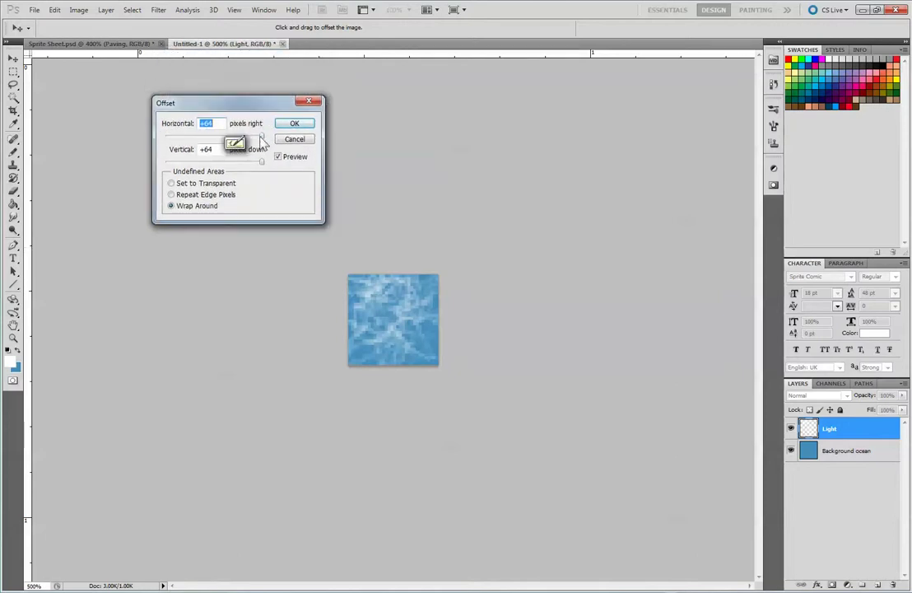
left_click_drag(261, 137, 231, 168)
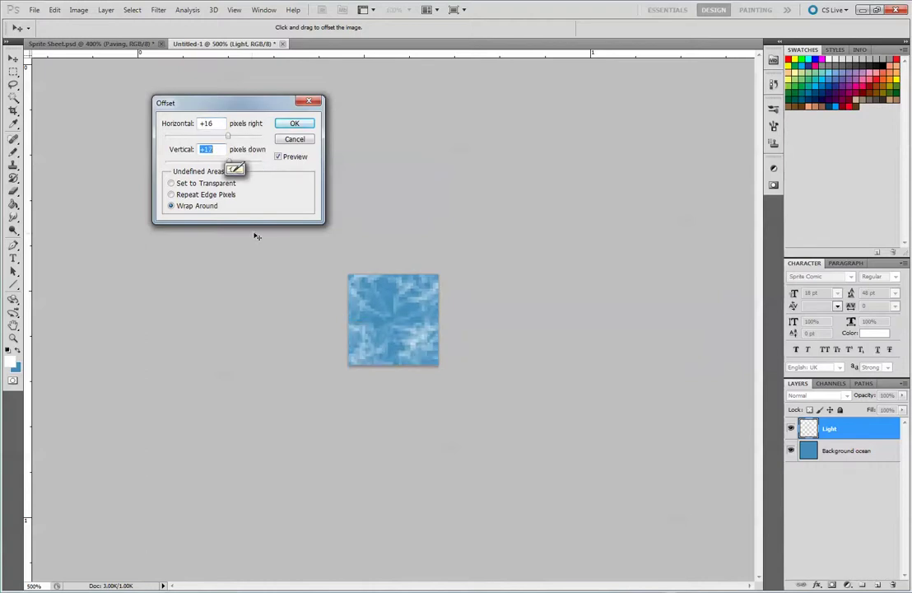
left_click(235, 168)
left_click_drag(244, 222, 251, 222)
left_click_drag(254, 216, 267, 228)
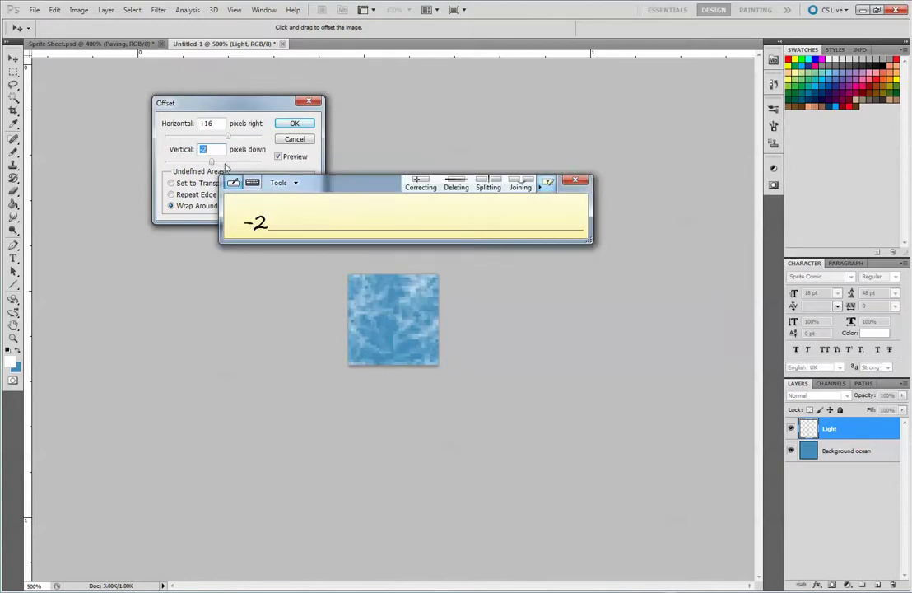
left_click(578, 180)
left_click_drag(221, 165, 229, 169)
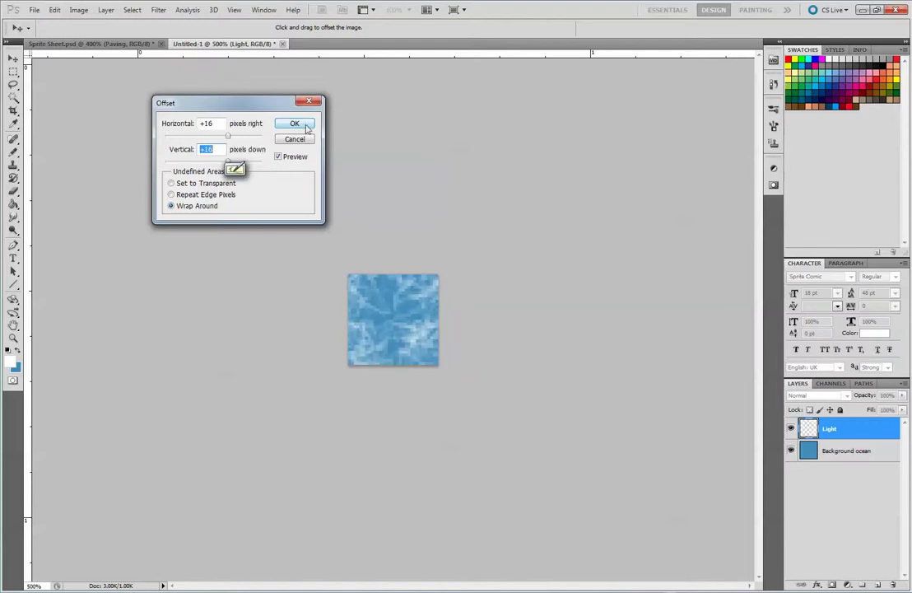
left_click(294, 123)
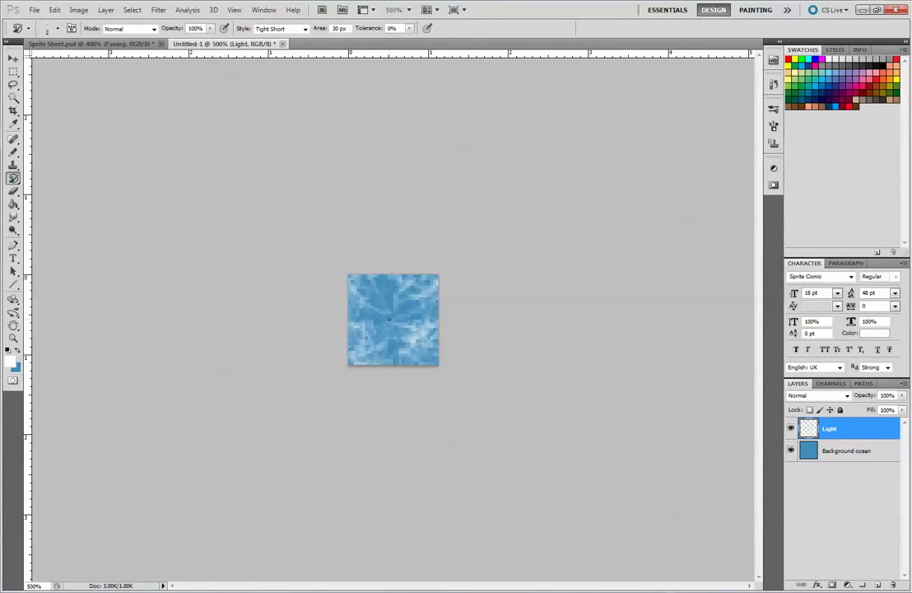
Paint pale water texture over the seams in the middle of the Light layer with the Art History Brush
mouse_move(392, 320)
left_mouse_down()
mouse_move(398, 304)
mouse_move(389, 301)
left_mouse_up()
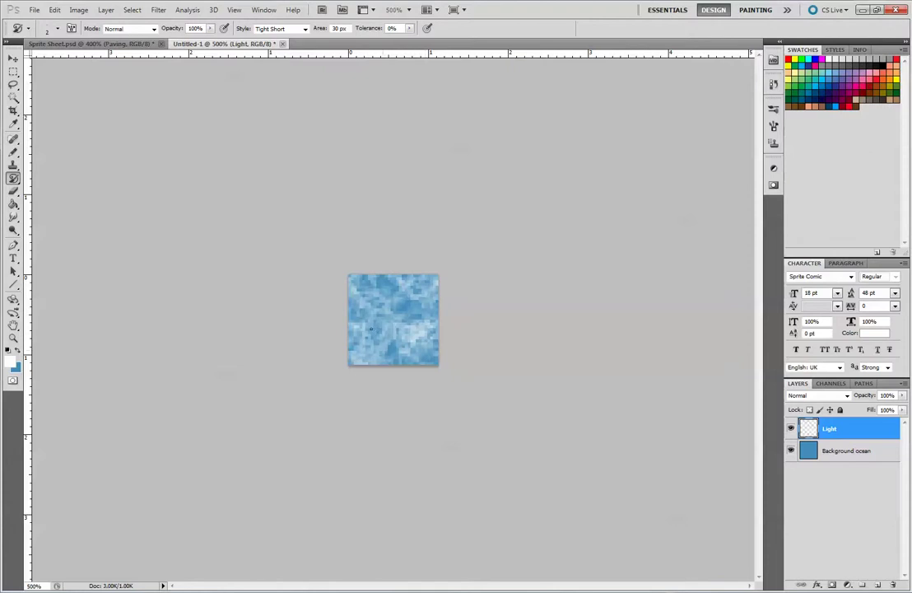
left_click(391, 298)
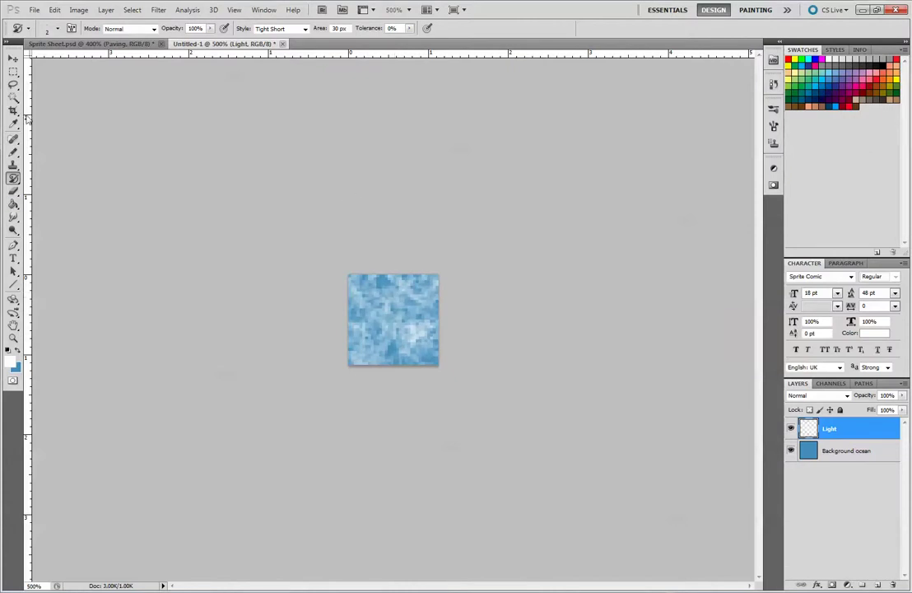
Switch to the Brush tool and add a new layer above the Light layer
left_click(14, 153)
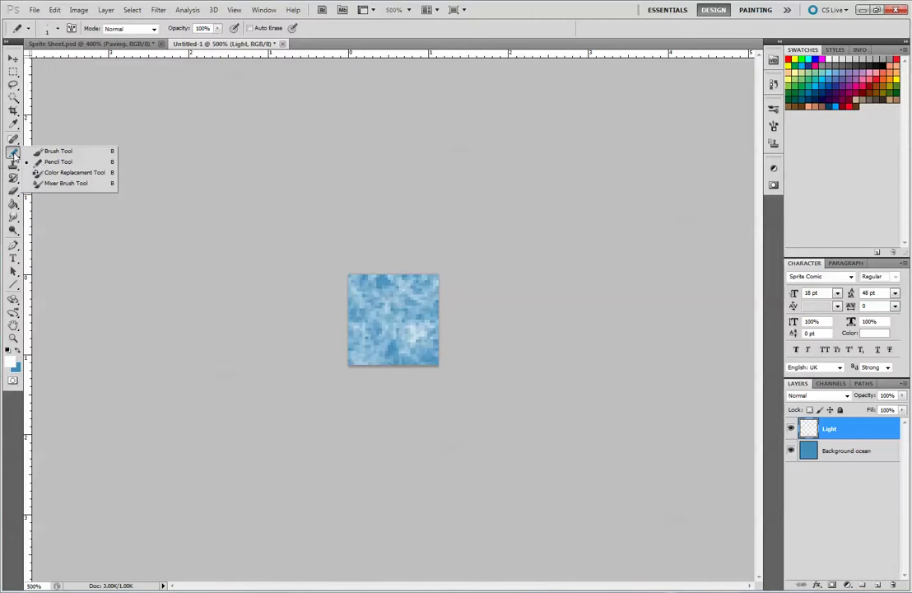
left_click(57, 151)
left_click(878, 585)
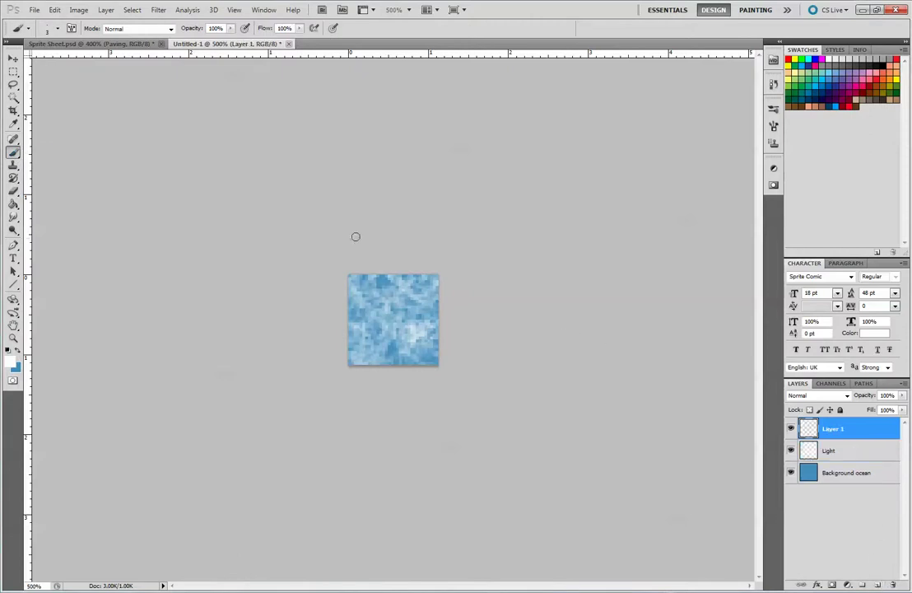
Test white strokes at 3 px and 2 px on the new layer, undo them, and reduce the brush size to 1 px
left_click_drag(363, 284, 390, 338)
key("ctrl+z")
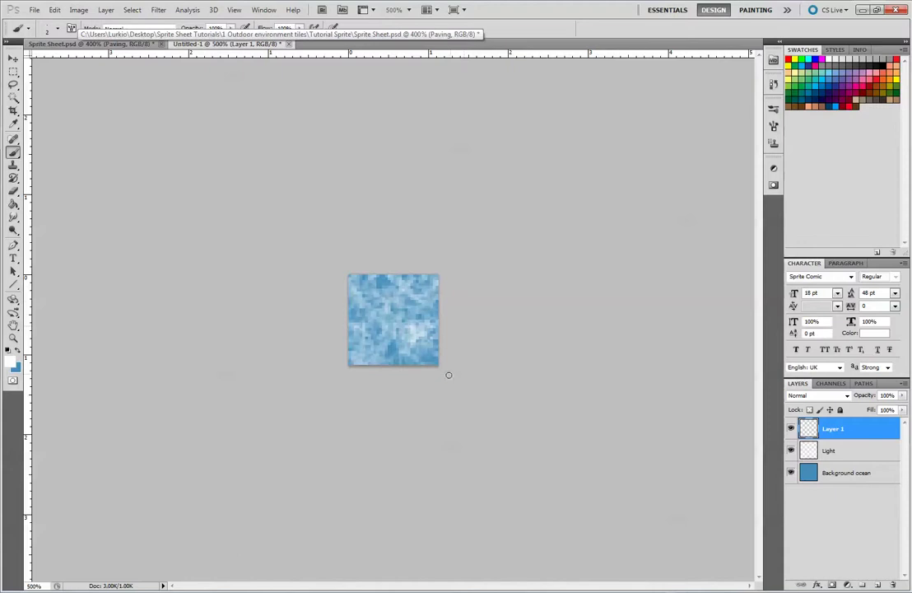
left_click_drag(369, 297, 389, 331)
key("ctrl+z")
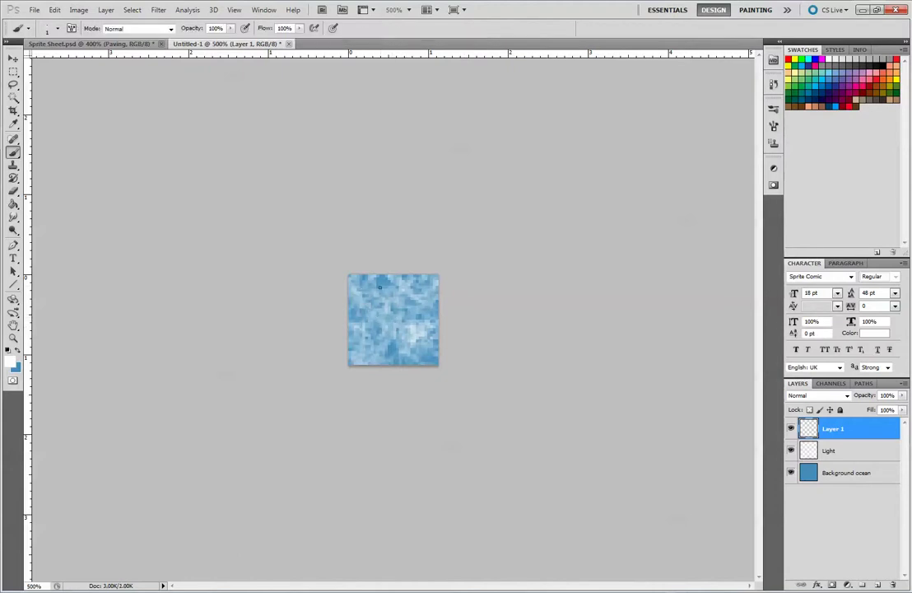
Set the new layer's opacity to 50% and paint thin white highlight strokes across the tile
left_click_drag(902, 395, 877, 410)
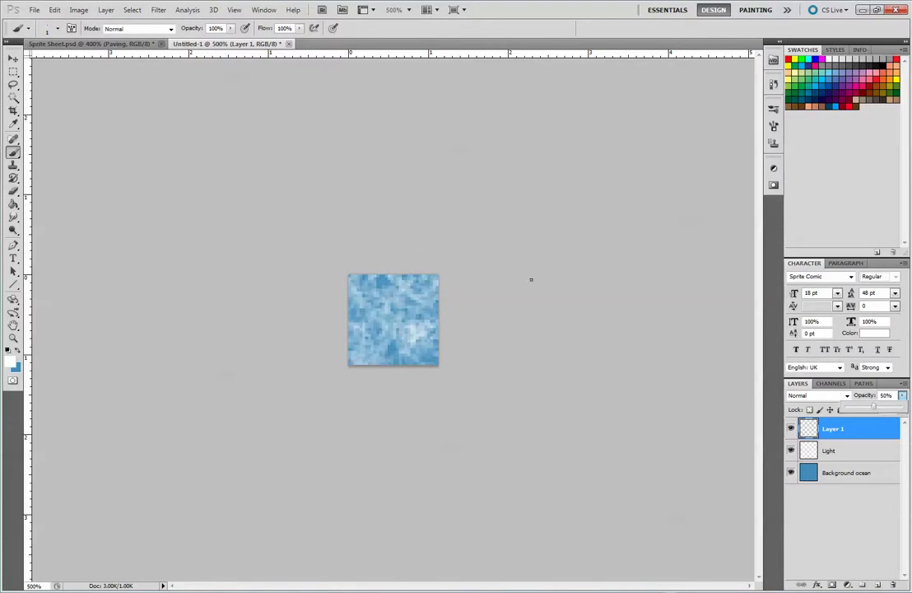
left_click(387, 312)
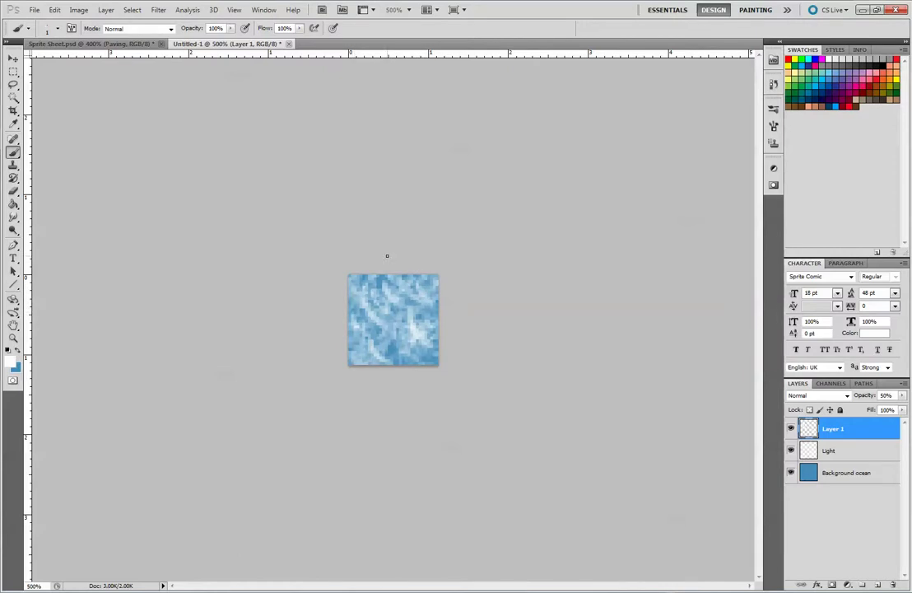
Set the rectangular marquee's fixed size to 32 by 32 px and select the whole tile
key("m")
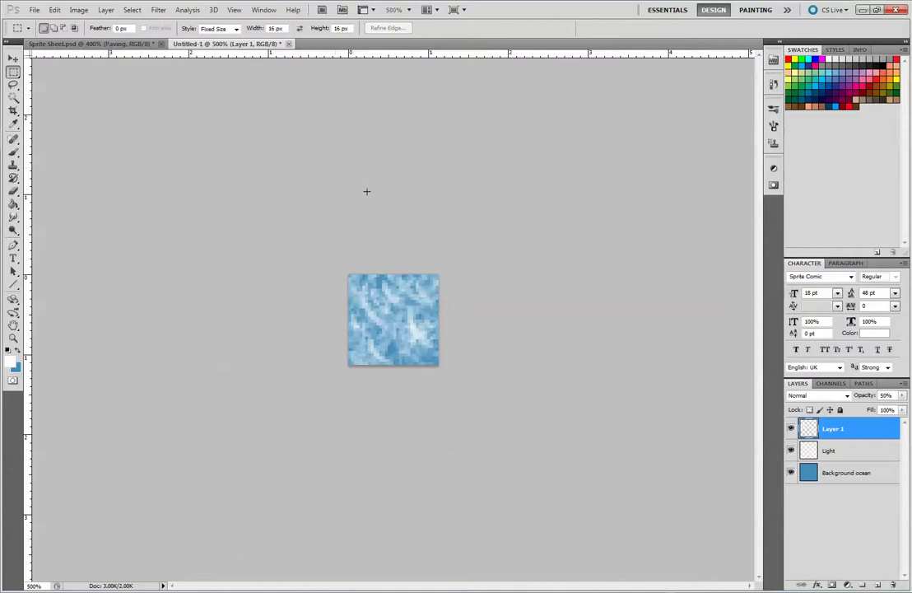
left_click(336, 265)
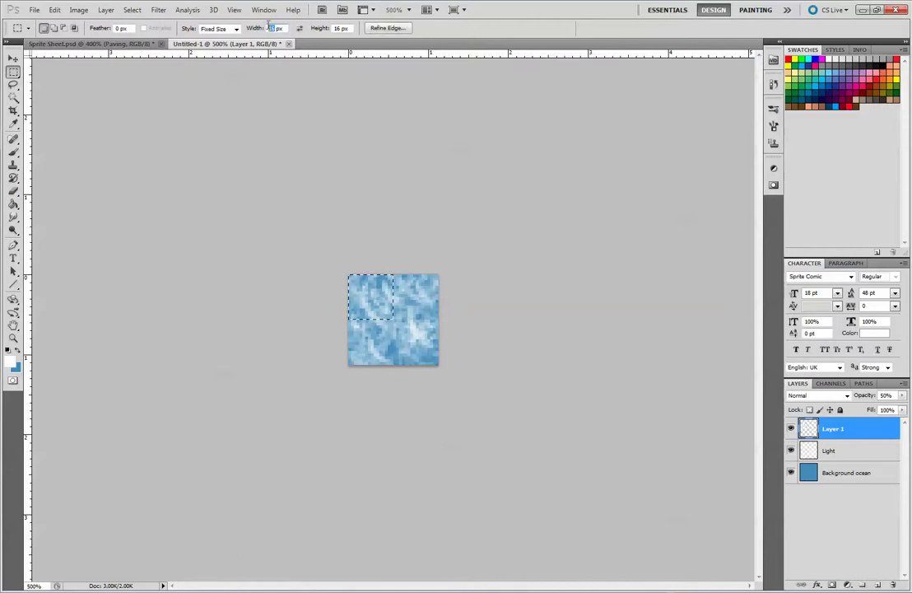
key("Tab")
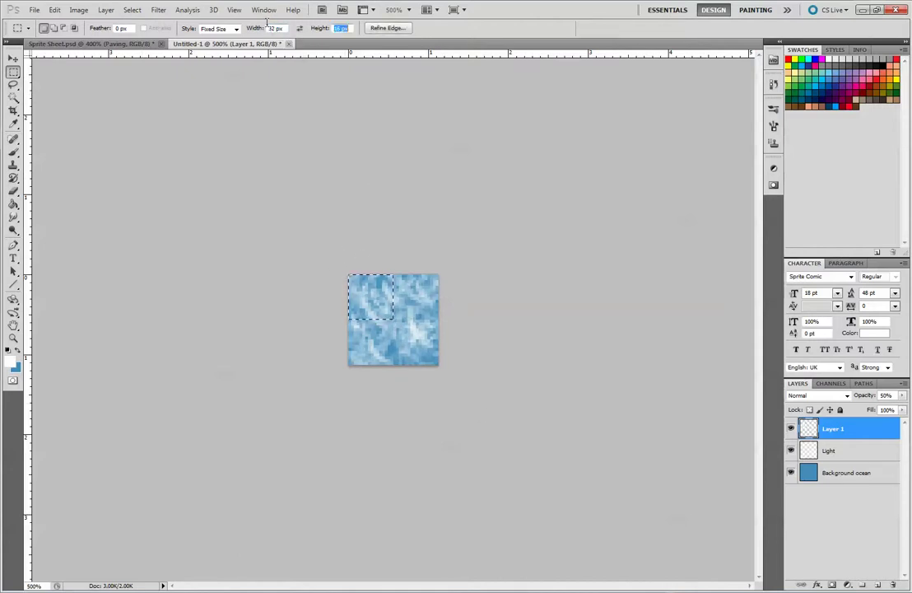
type("32")
key("Return")
Rename the top layer holding the white strokes as Highlights
double_click(833, 428)
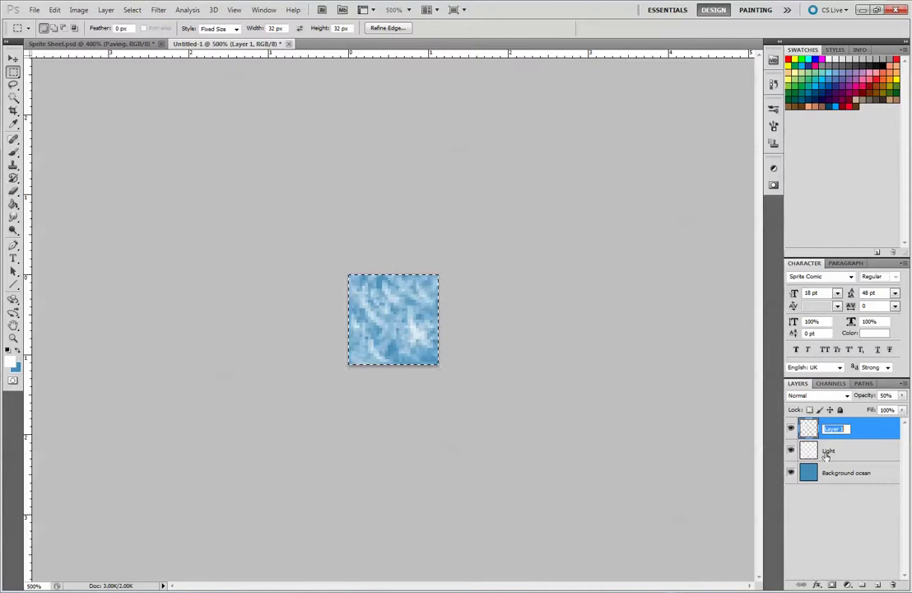
type("Highlight")
key("BackSpace")
key("BackSpace")
key("BackSpace")
key("BackSpace")
type("lights")
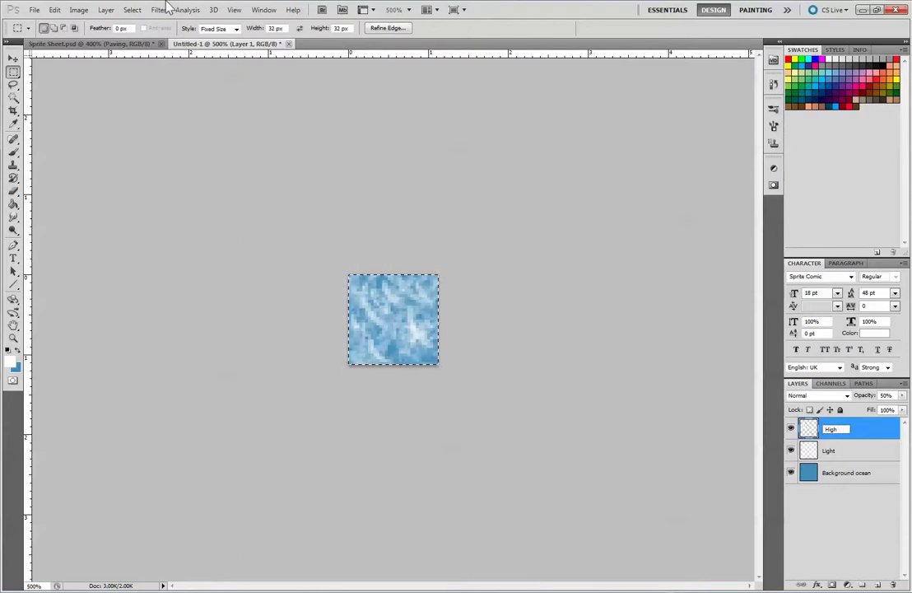
key("Return")
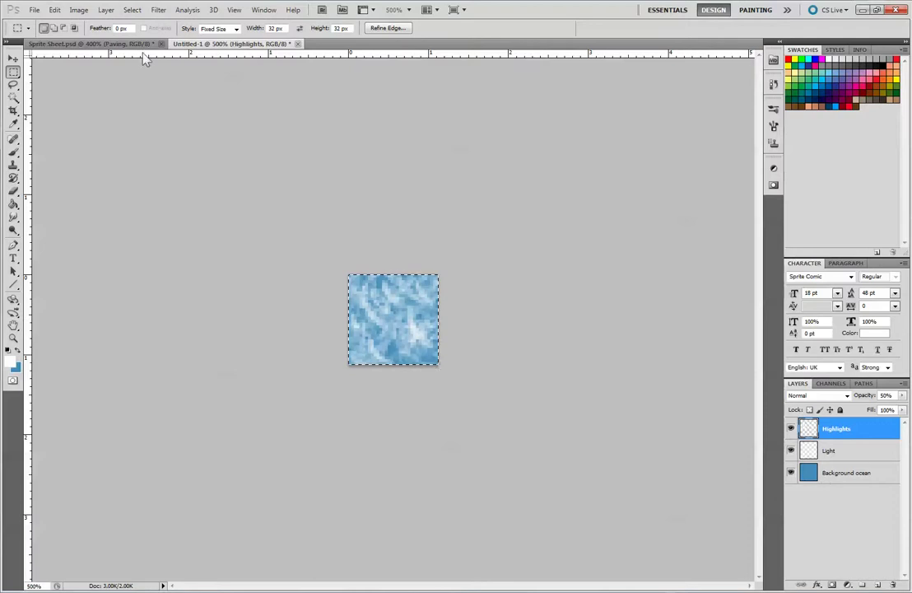
Paste the copied ocean tile into Sprite Sheet.psd and move it onto the empty area beside the framed water tile
left_click(95, 43)
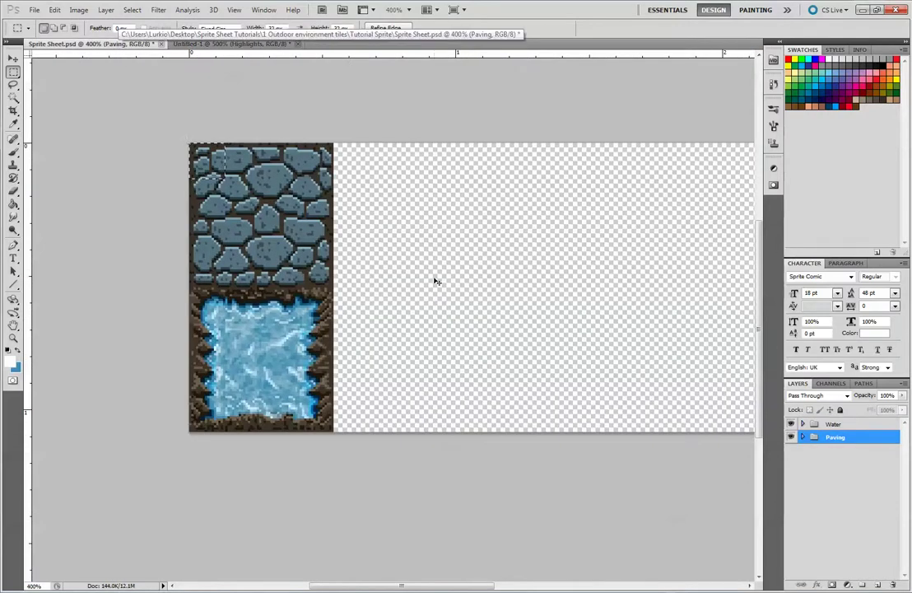
key("ctrl+v")
left_click(13, 58)
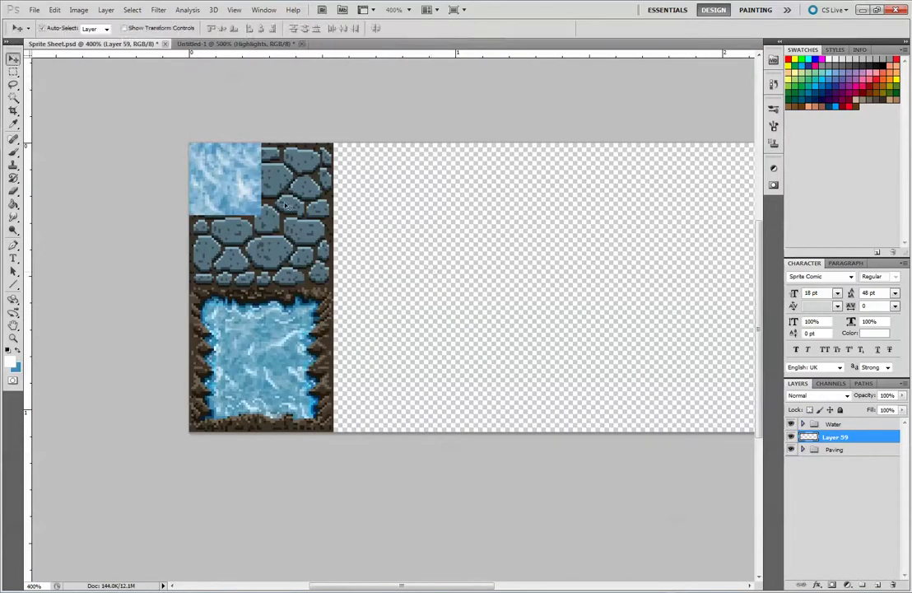
left_click_drag(216, 184, 443, 358)
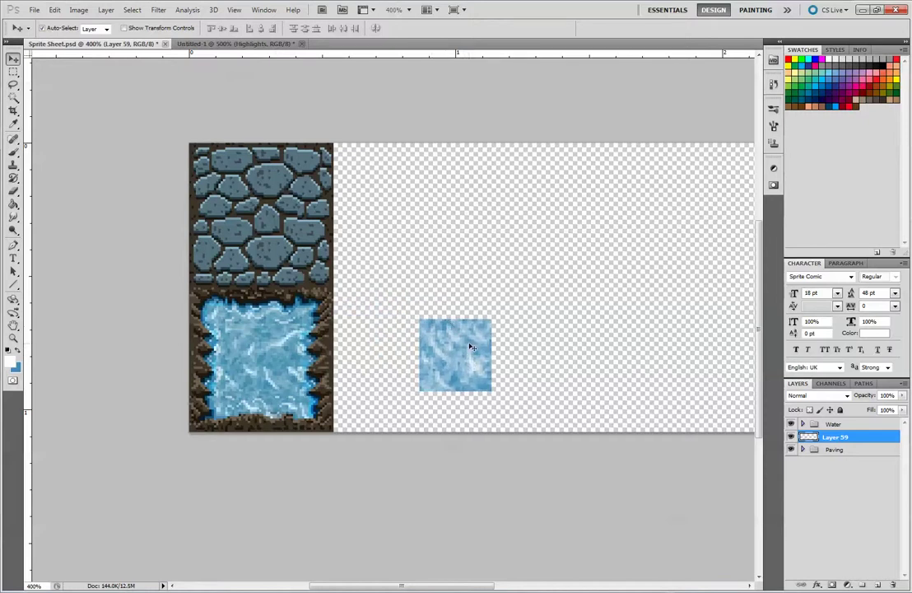
left_click_drag(482, 357, 446, 356)
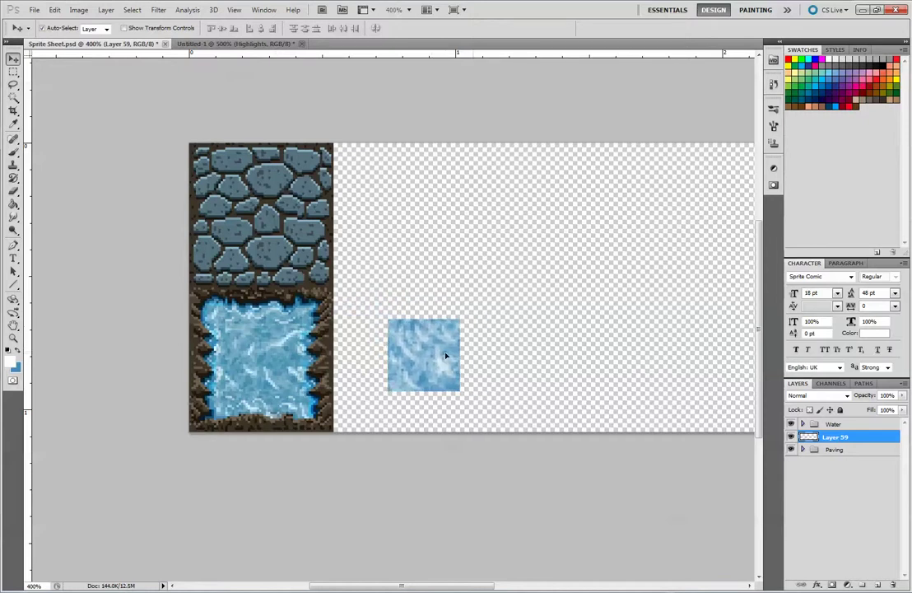
Move the Pebble Gray and Mold layers to the top of the Paving group and collapse the group
left_click(803, 450)
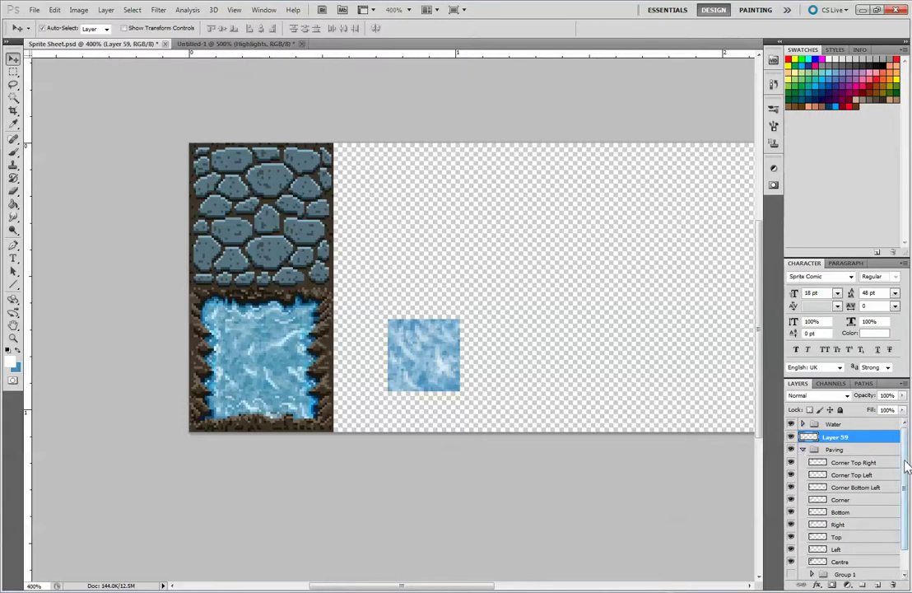
scroll(905, 494, "down", 1)
left_click(846, 563)
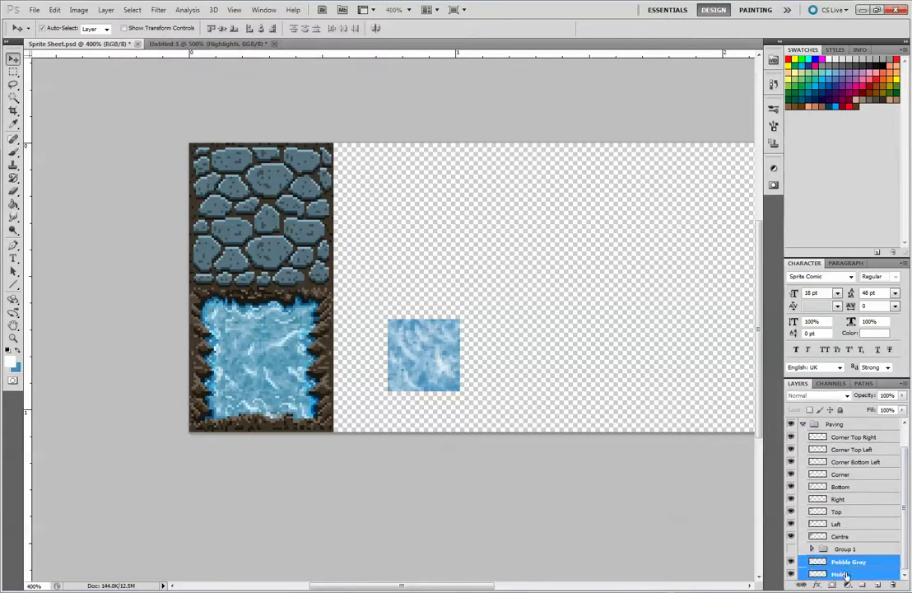
left_click(845, 574, "shift")
left_click_drag(846, 573, 864, 435)
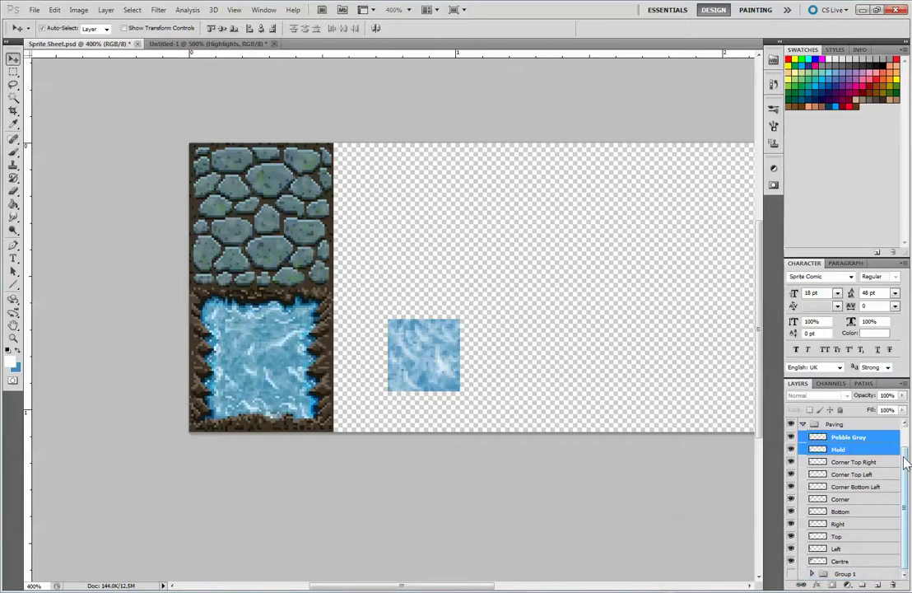
scroll(906, 465, "up", 2)
left_click(802, 449)
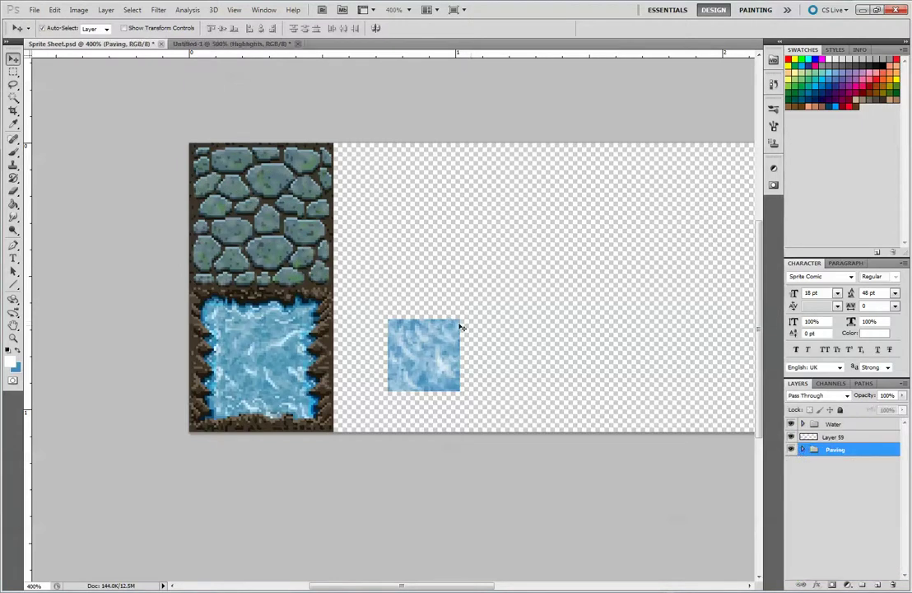
Select the pasted ocean tile and nudge it slightly down and to the right within the empty area
left_click(430, 358)
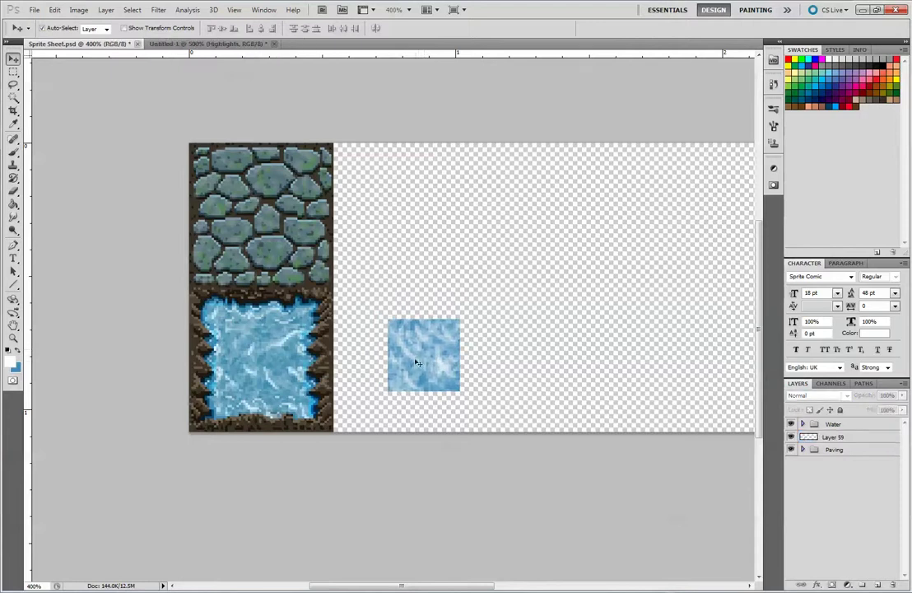
left_click_drag(421, 363, 428, 374)
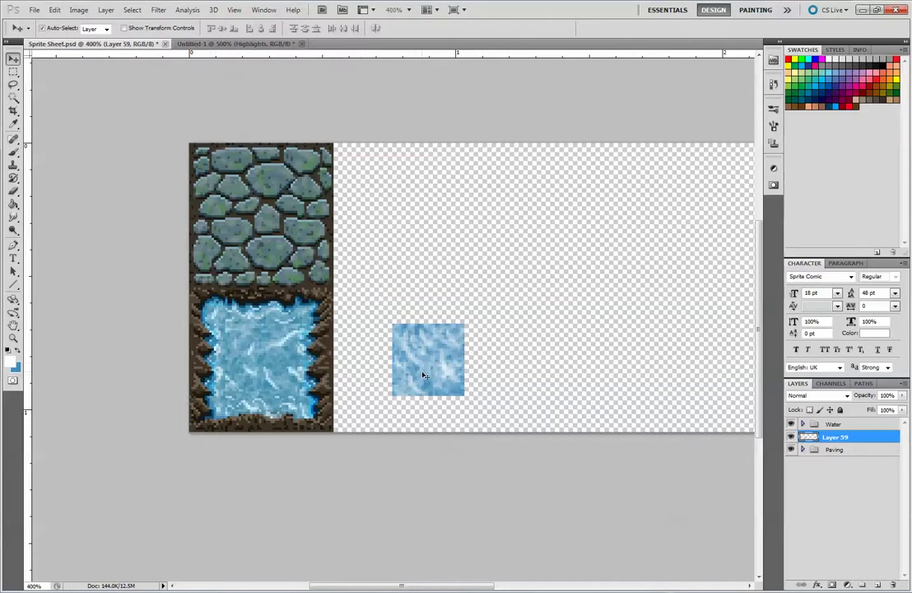
left_click(1, 525)
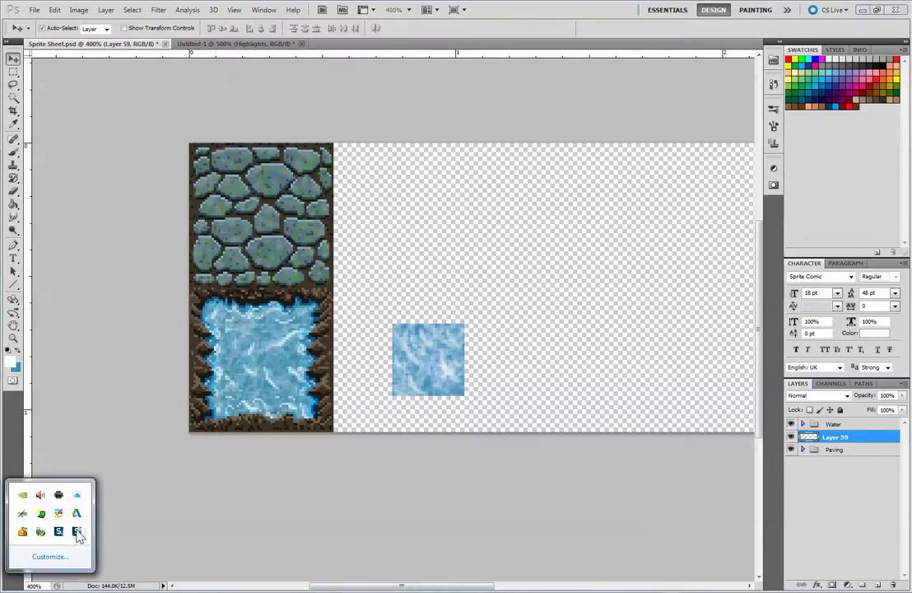